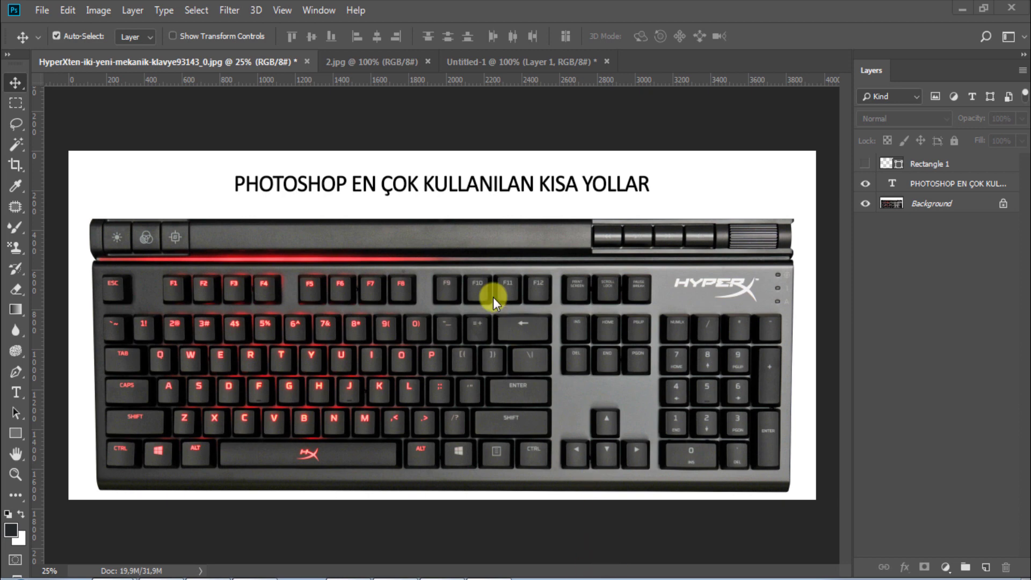
Switch to the shortcut reference table document and pan and scroll through the tables.
left_click(489, 61)
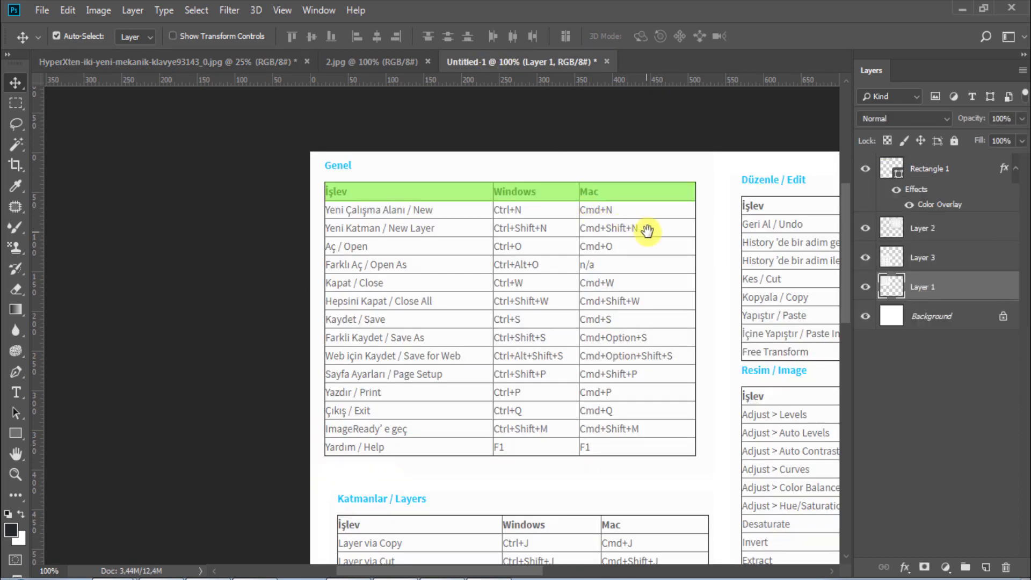
left_click_drag(651, 225, 392, 212)
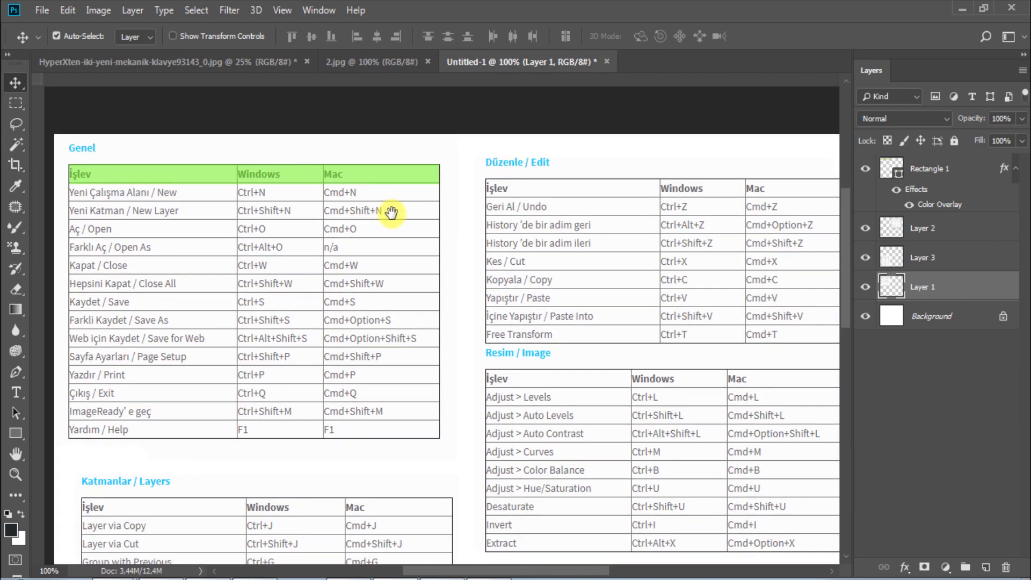
key("ctrl+r")
scroll(626, 237, "down", 2)
scroll(644, 252, "down", 2)
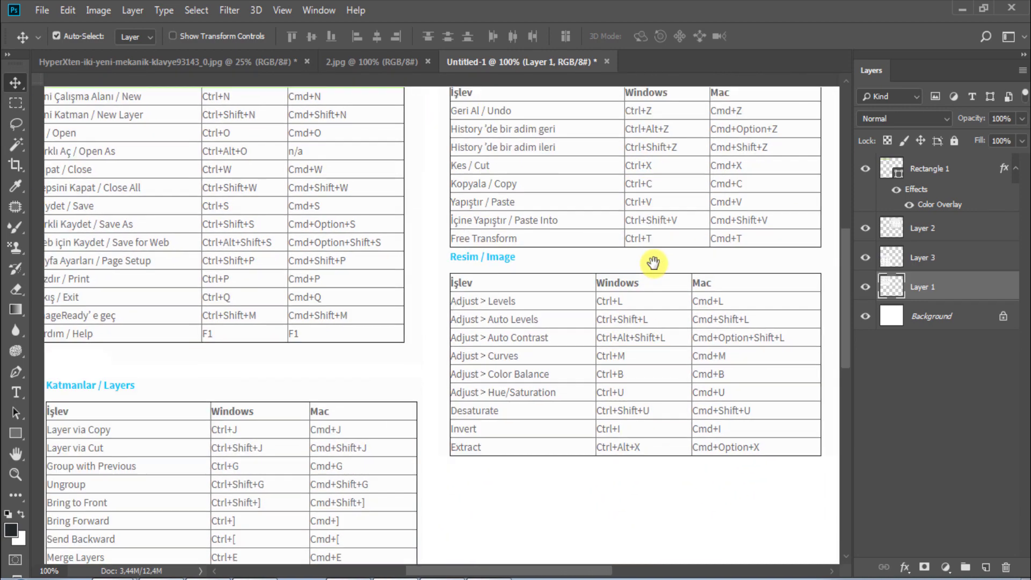
scroll(657, 260, "down", 2)
scroll(650, 271, "down", 1)
scroll(633, 223, "down", 2)
Hide the rulers, scroll back up, and switch to the 2.jpg sunset cityscape photo.
key("ctrl+r")
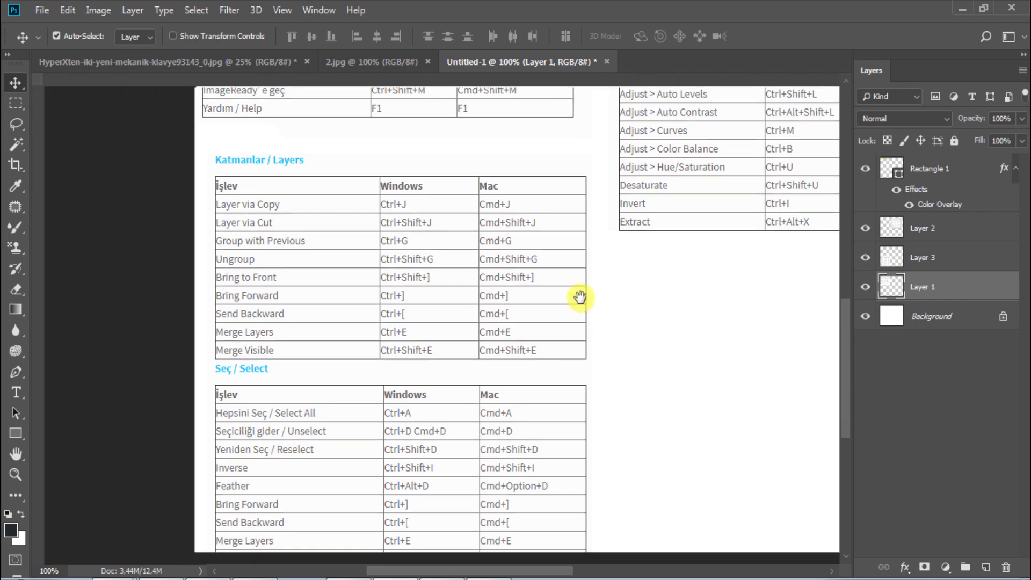
scroll(583, 280, "down", 2)
scroll(582, 296, "up", 3)
scroll(554, 349, "up", 3)
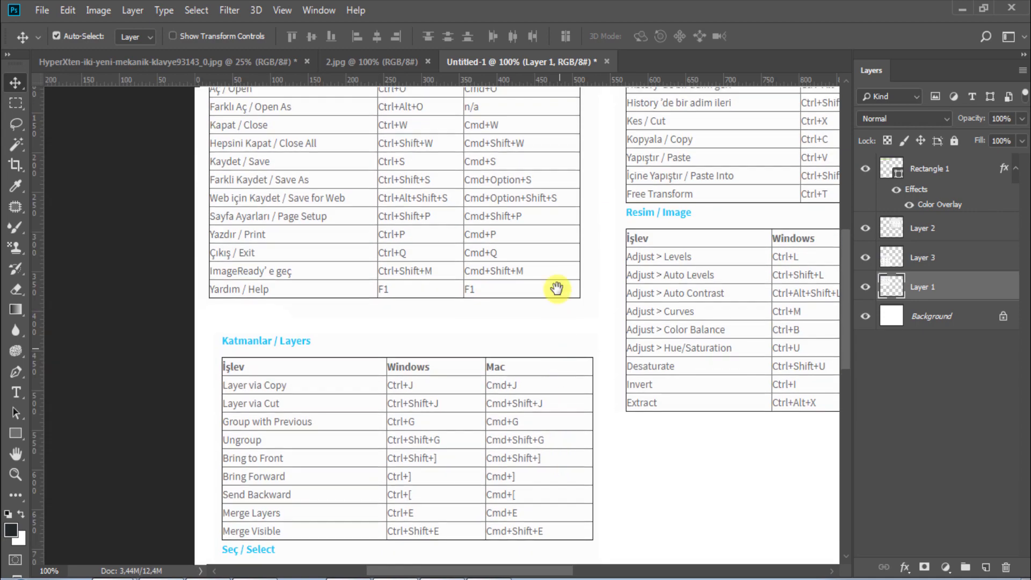
scroll(567, 338, "up", 2)
key("ctrl+shift+Tab")
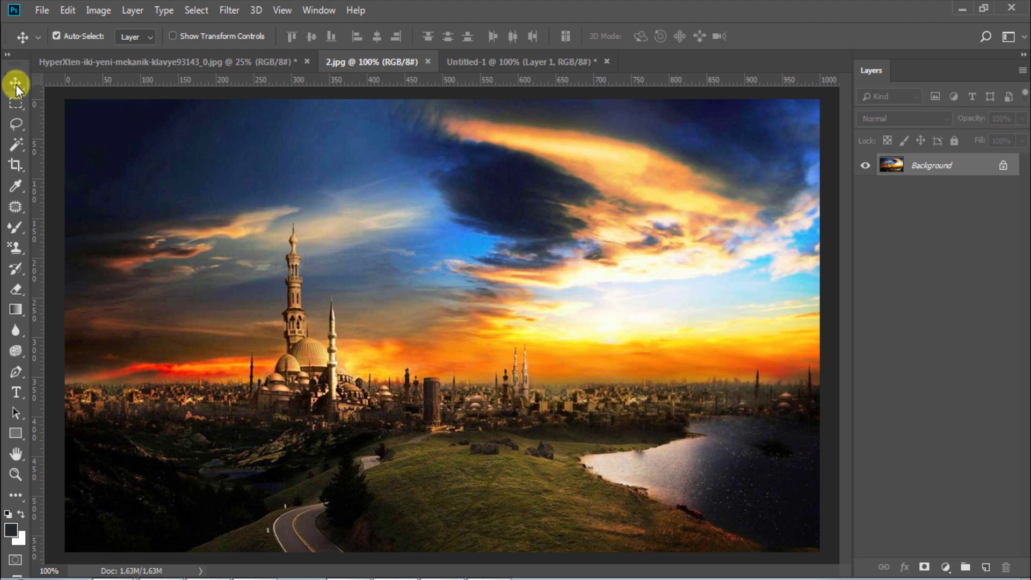
Draw a green rectangle and move it into the sky above the minaret.
key("u")
left_click_drag(195, 244, 355, 352)
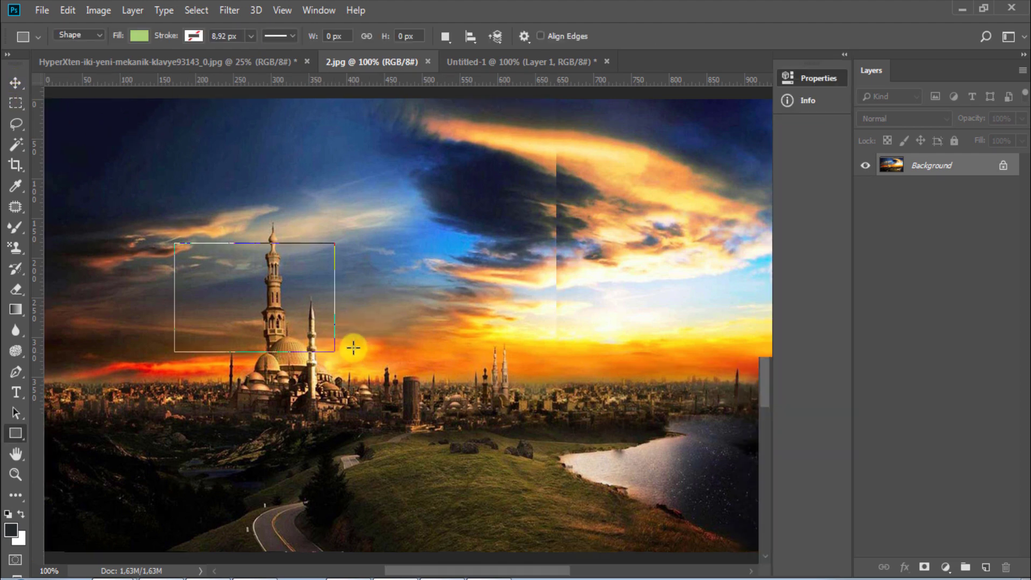
key("v")
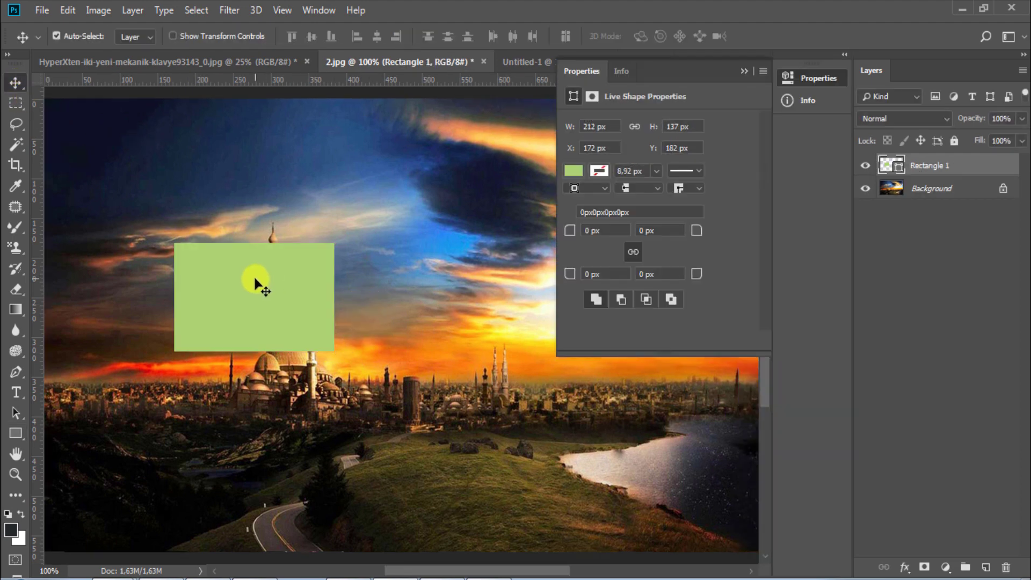
mouse_move(254, 283)
left_mouse_down()
mouse_move(377, 291)
mouse_move(302, 231)
left_mouse_up()
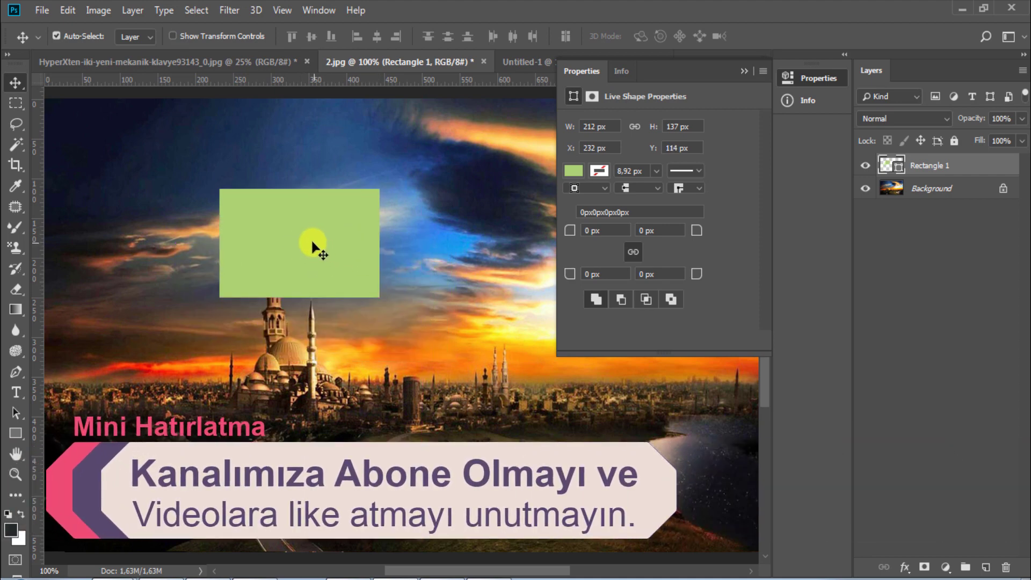
Duplicate the rectangle lower down, undo the copy, and show the Move tool group.
left_click_drag(307, 231, 308, 379, "alt")
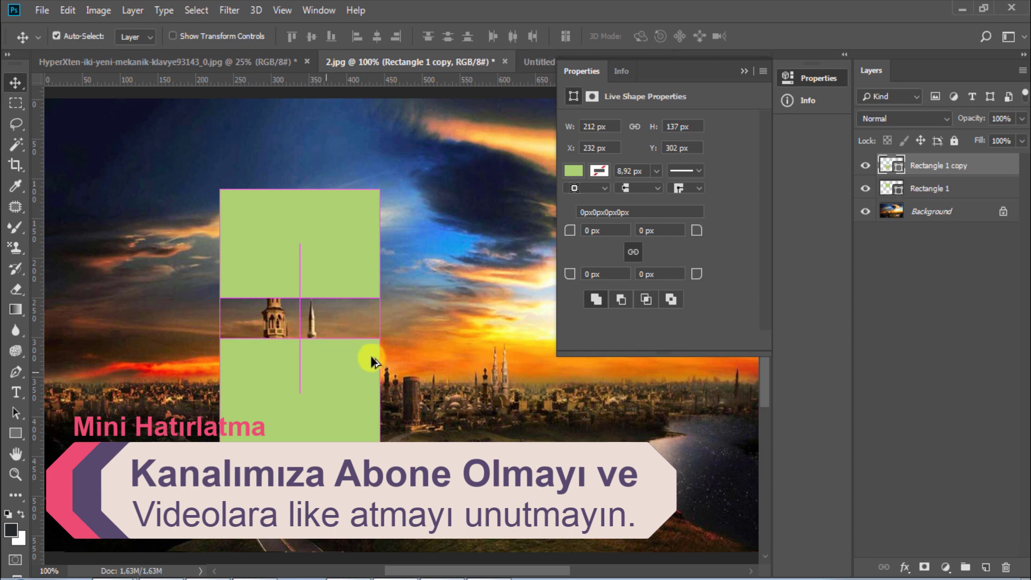
key("ctrl+z")
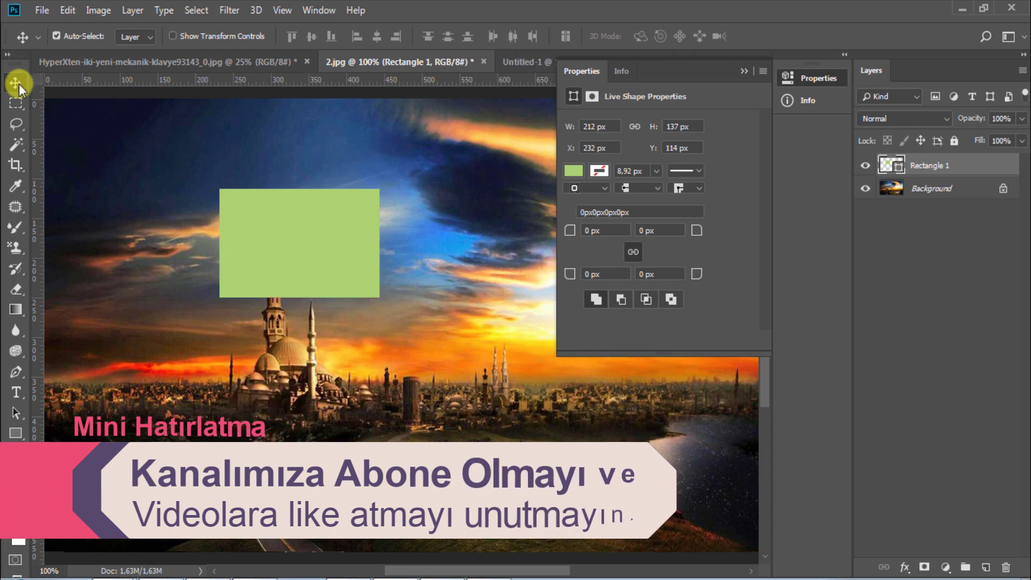
right_click(16, 83)
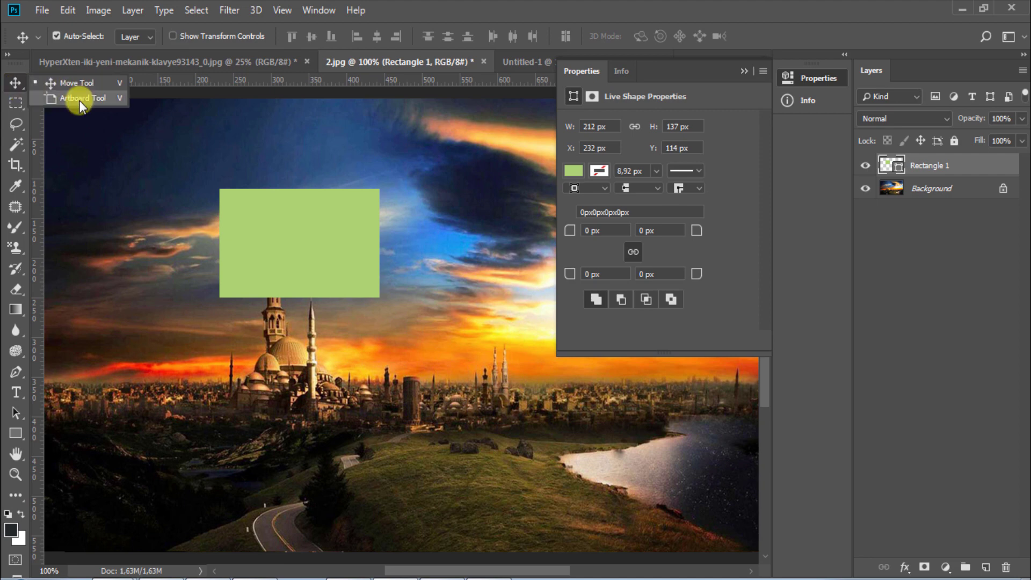
Cycle through the brush-group tools: pattern stamp, mixer brush, pencil, colour replacement, back to Brush.
left_click(18, 83)
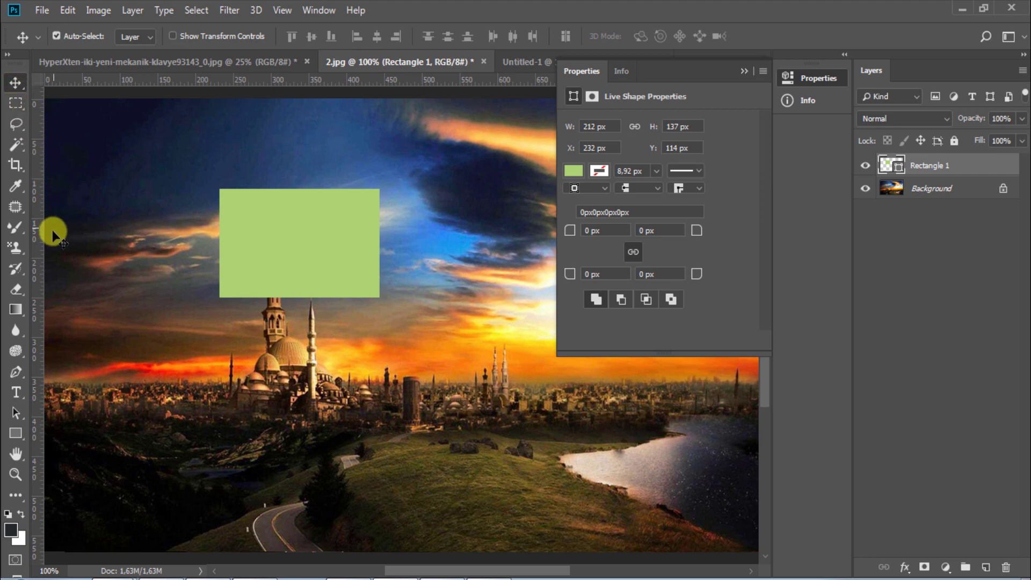
left_click(14, 251)
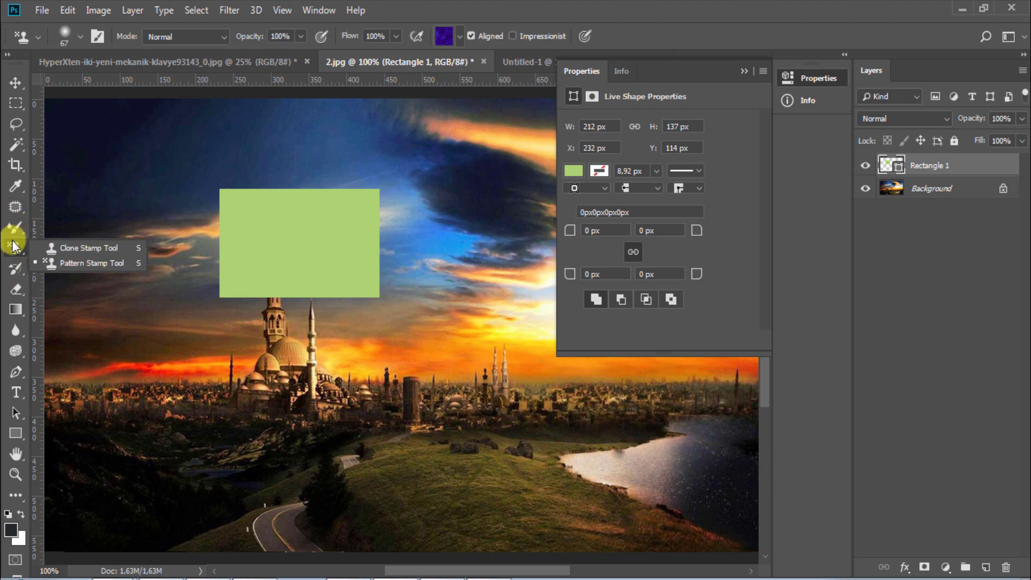
left_click(16, 228)
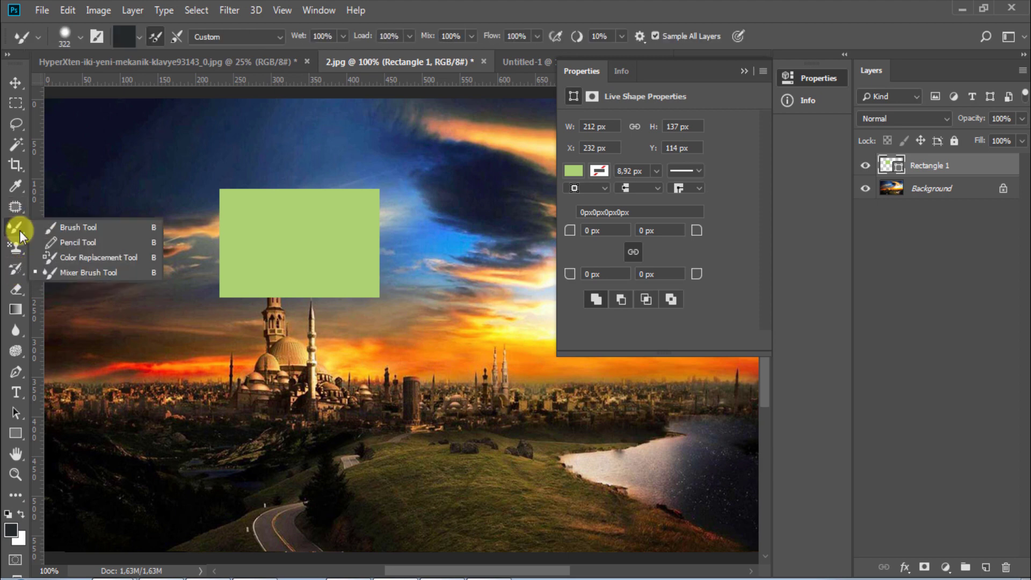
left_click(20, 231)
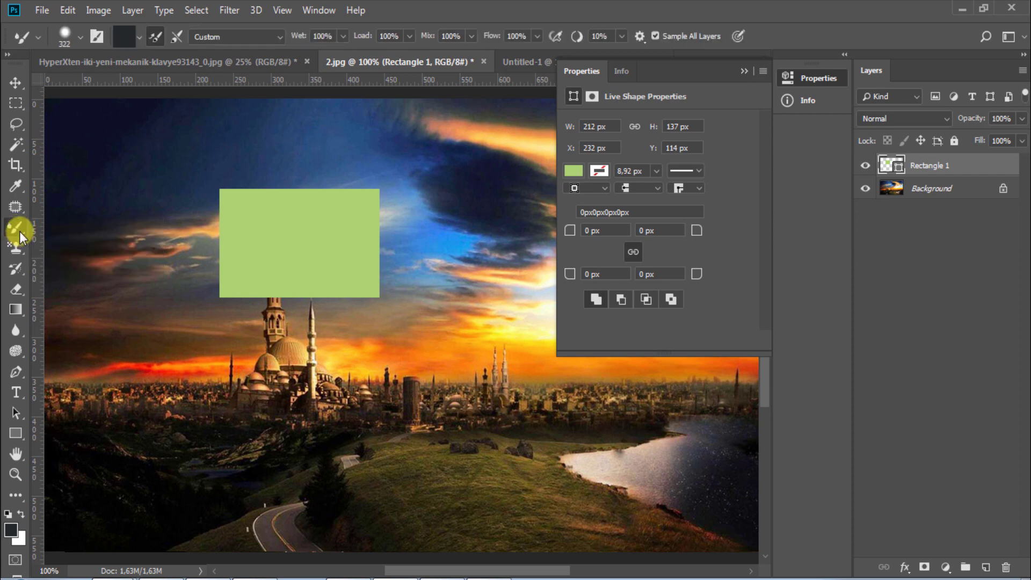
left_click(18, 230, "alt")
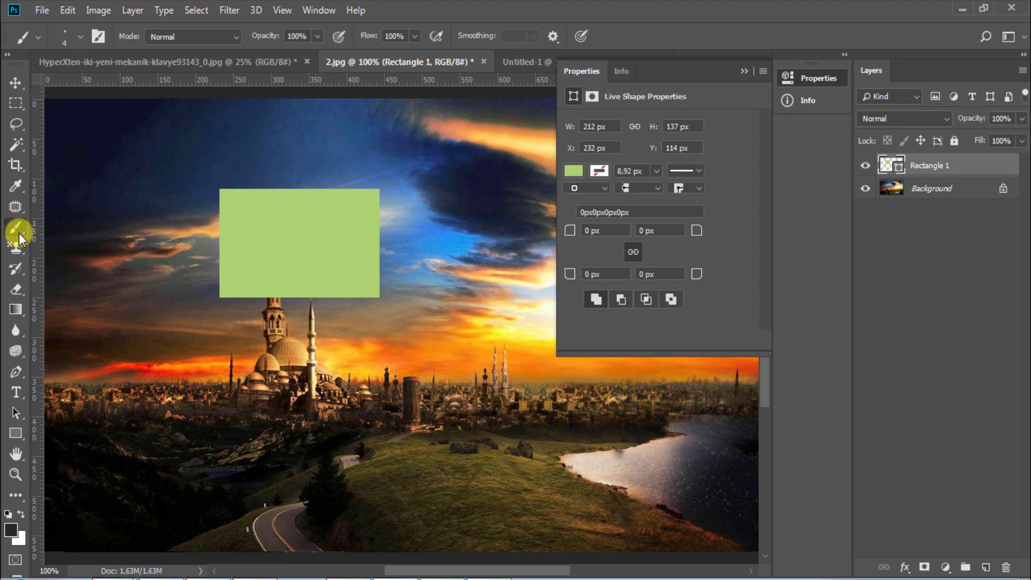
left_click(18, 230, "alt")
left_click(17, 229, "alt")
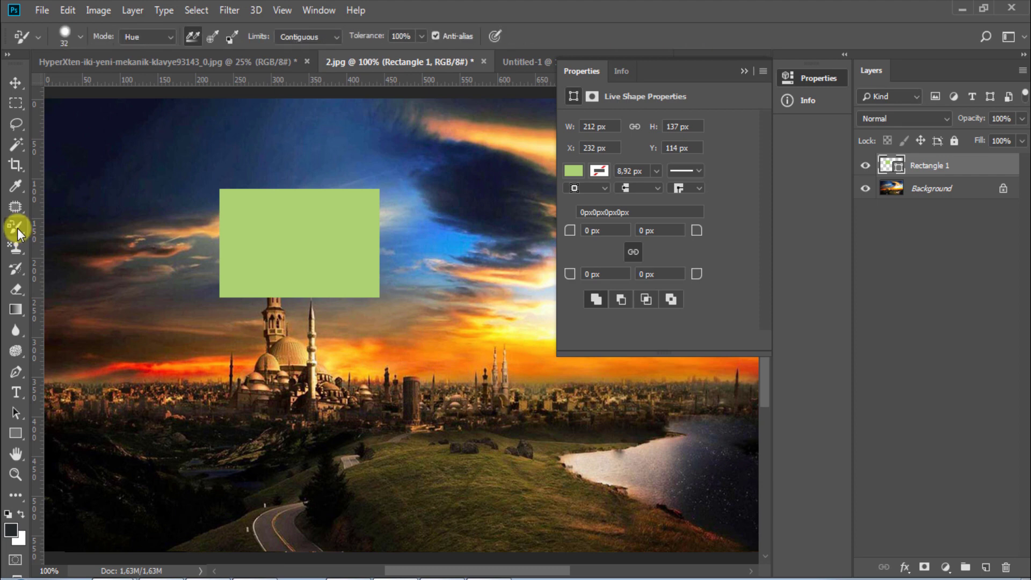
left_click(17, 229, "alt")
left_click(17, 228, "alt")
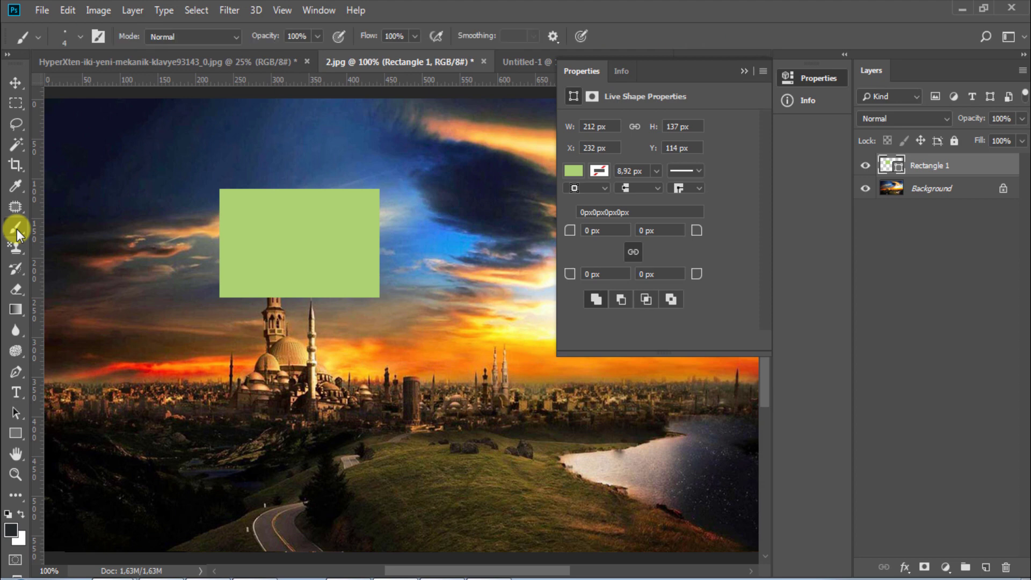
Choose the Pencil tool from the brush group and decline rasterizing the rectangle shape.
right_click(17, 229)
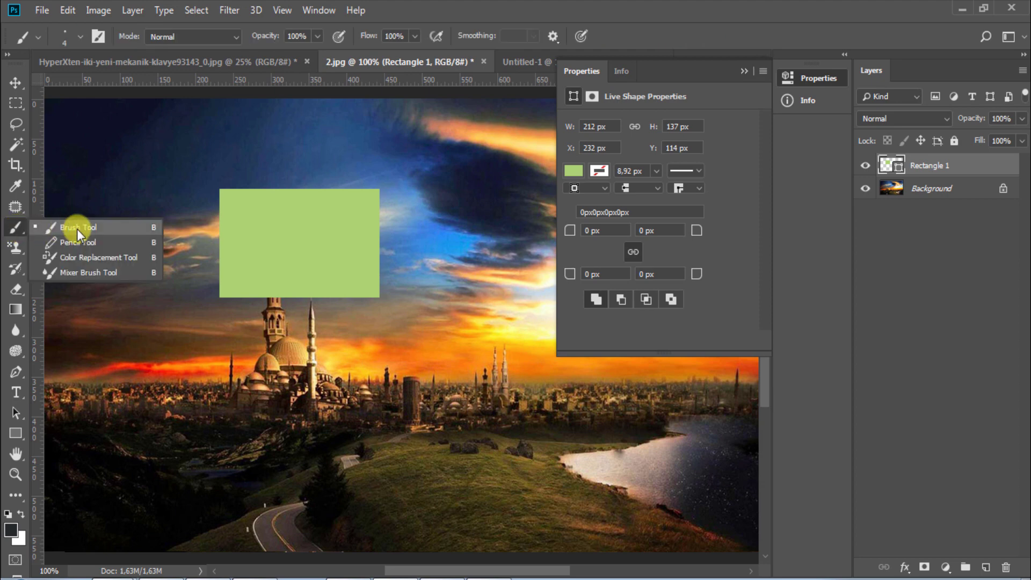
left_click(17, 227, "alt")
left_click(17, 227, "alt")
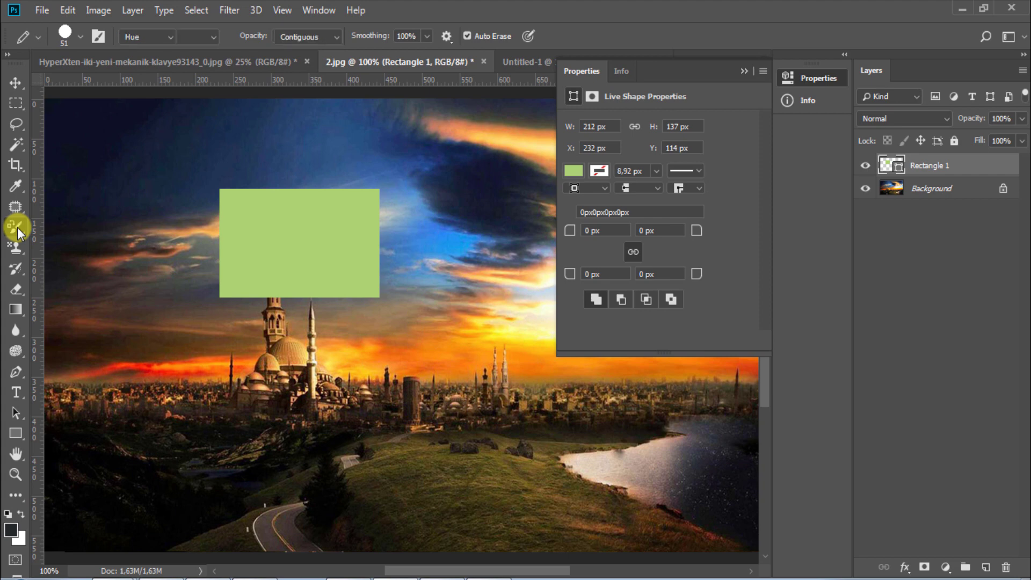
left_click(18, 227, "alt")
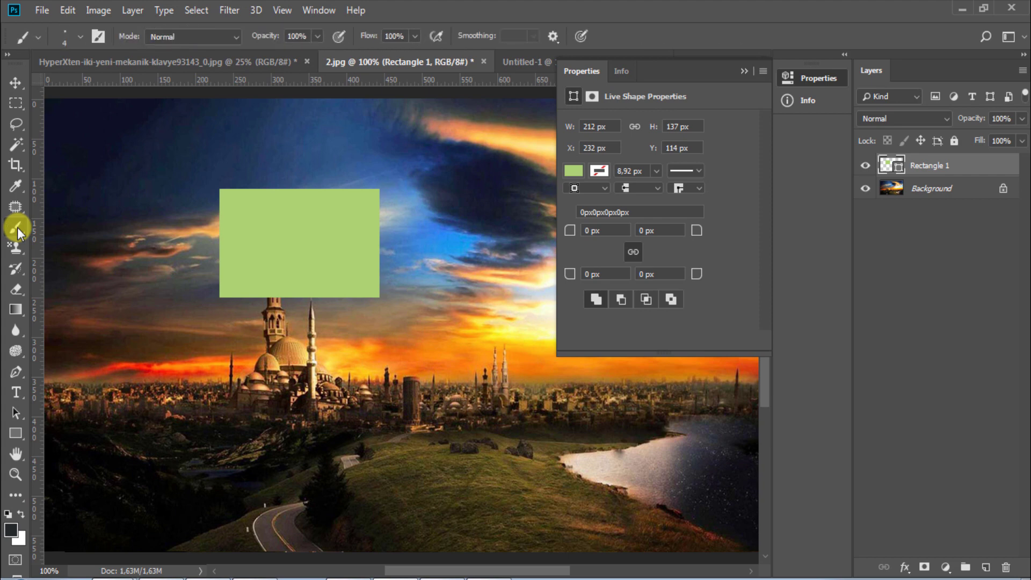
right_click(18, 228)
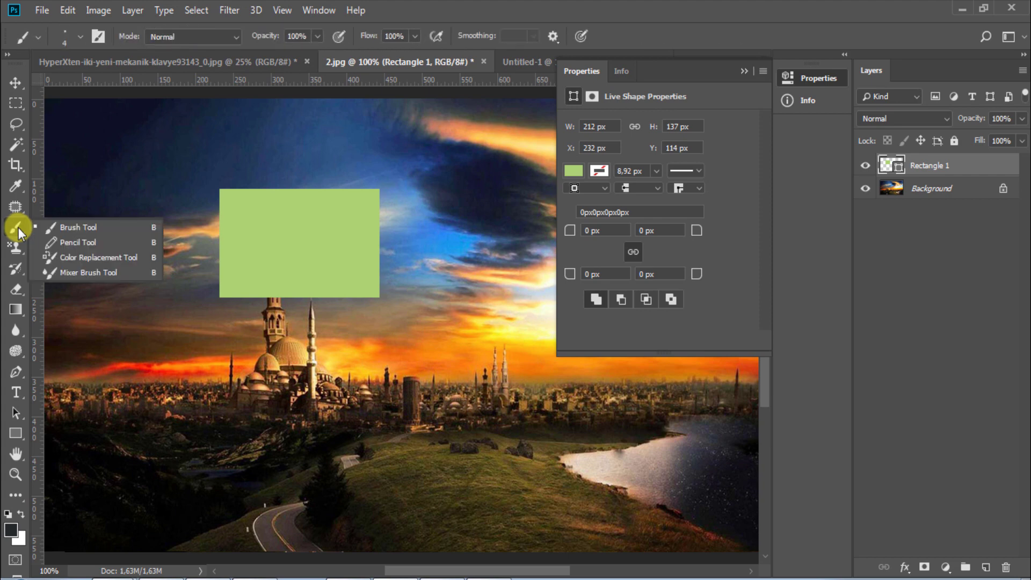
left_click(87, 241)
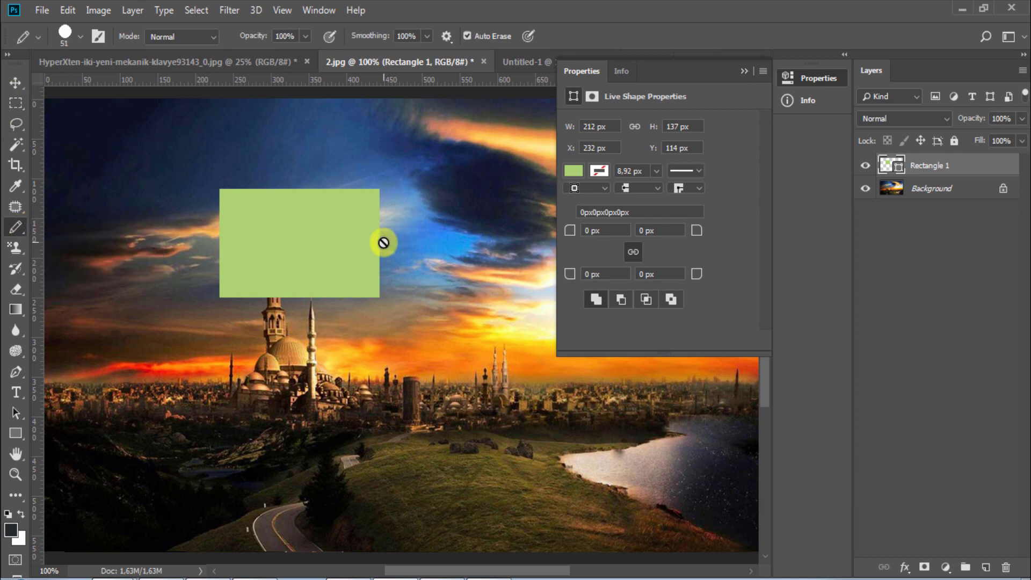
left_click(332, 240)
left_click(520, 230)
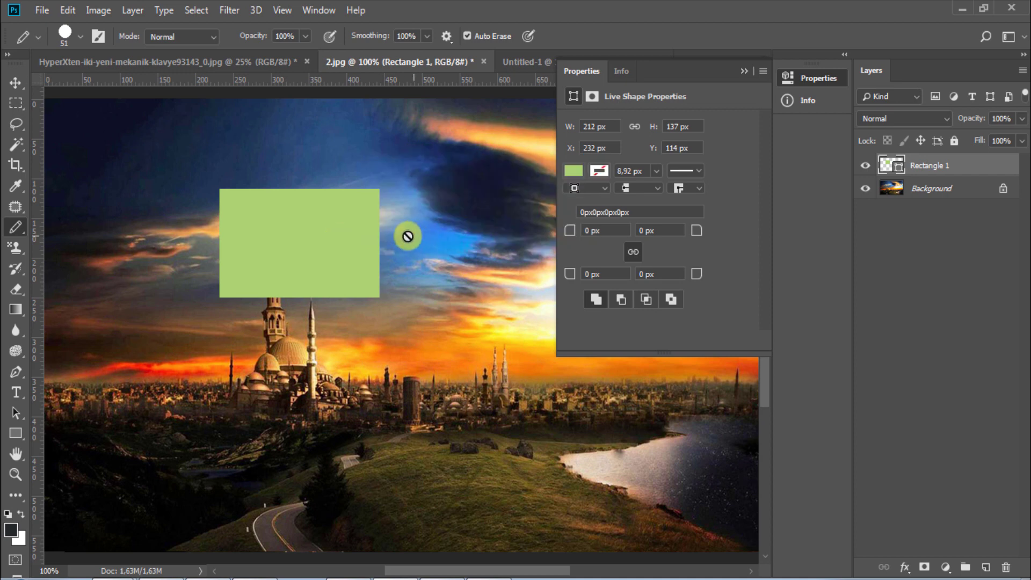
Nudge the green rectangle down slightly and reselect the plain Rectangle tool.
key("v")
left_click_drag(328, 245, 326, 275)
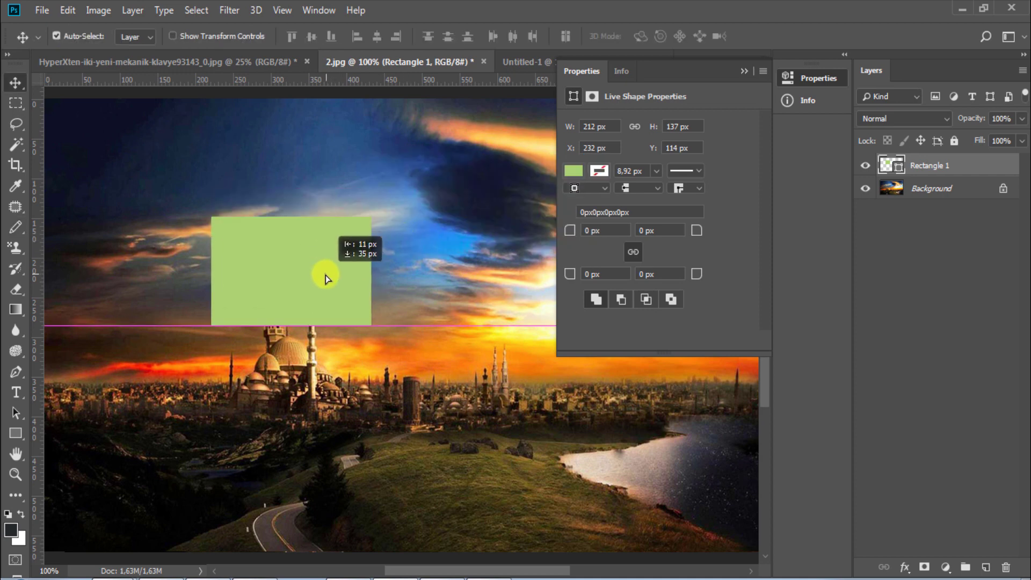
key("u")
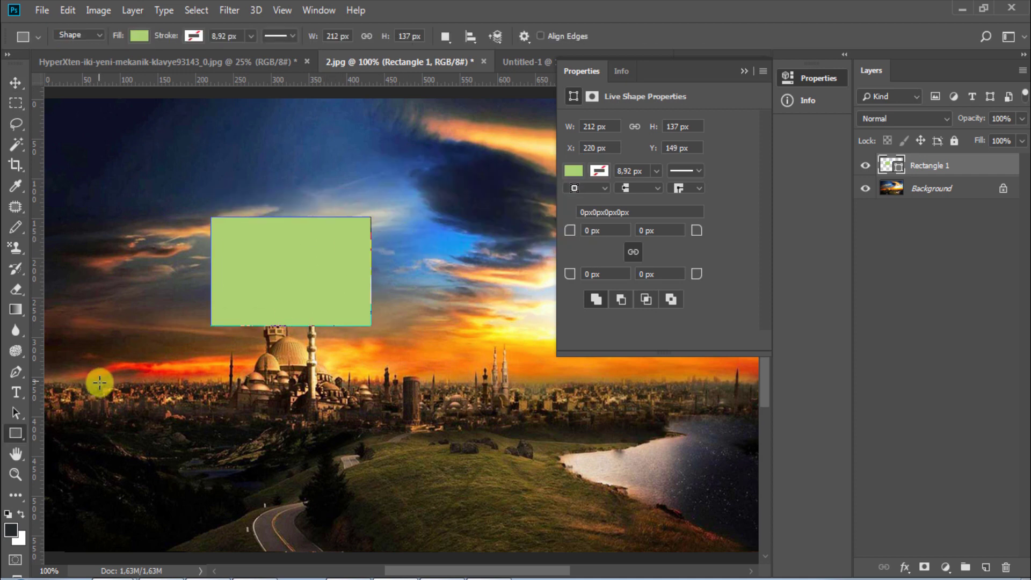
right_click(14, 432)
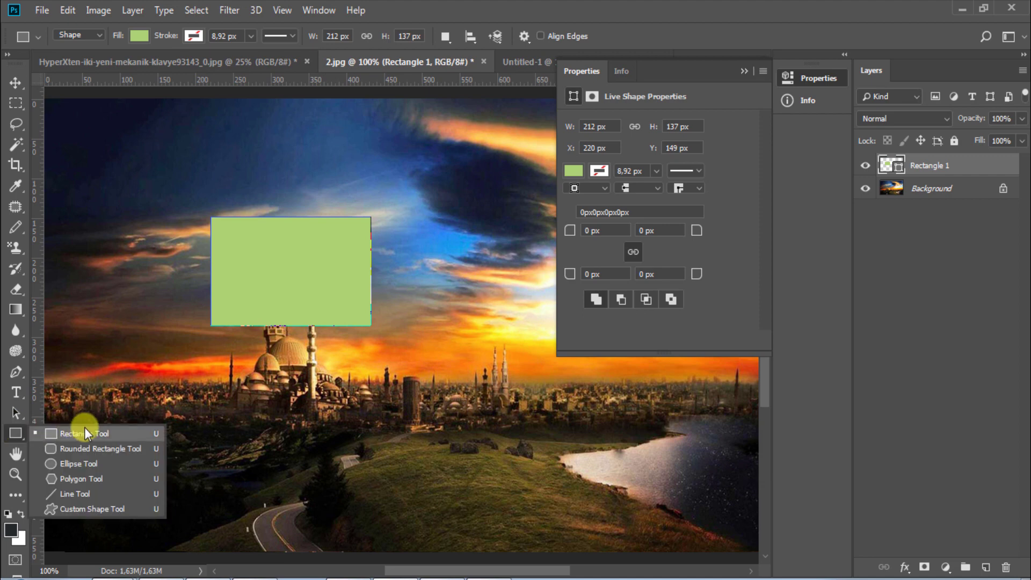
left_click(75, 433)
Move the rectangle down and right, then remove it, leaving only the Background layer.
key("v")
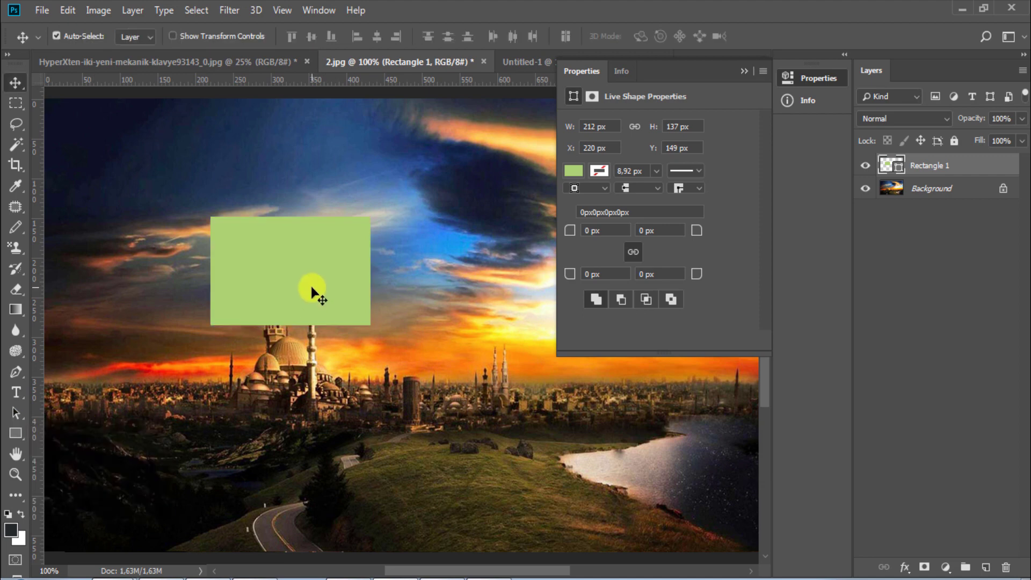
left_click_drag(315, 292, 326, 331)
key("ctrl+e")
key("ctrl+z")
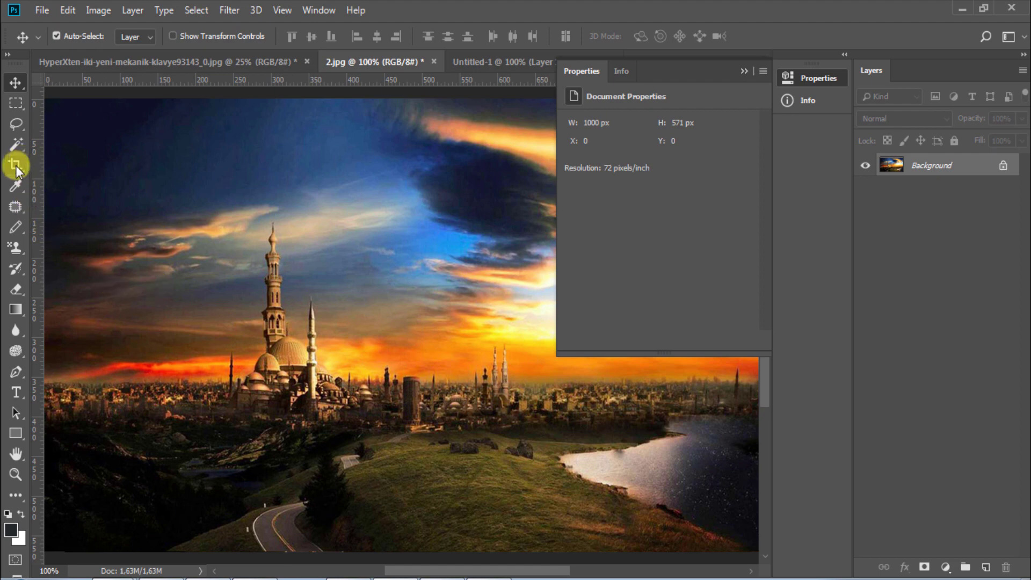
Select the entire image using the rectangular marquee and Ctrl+A.
left_click(16, 103)
key("ctrl+a")
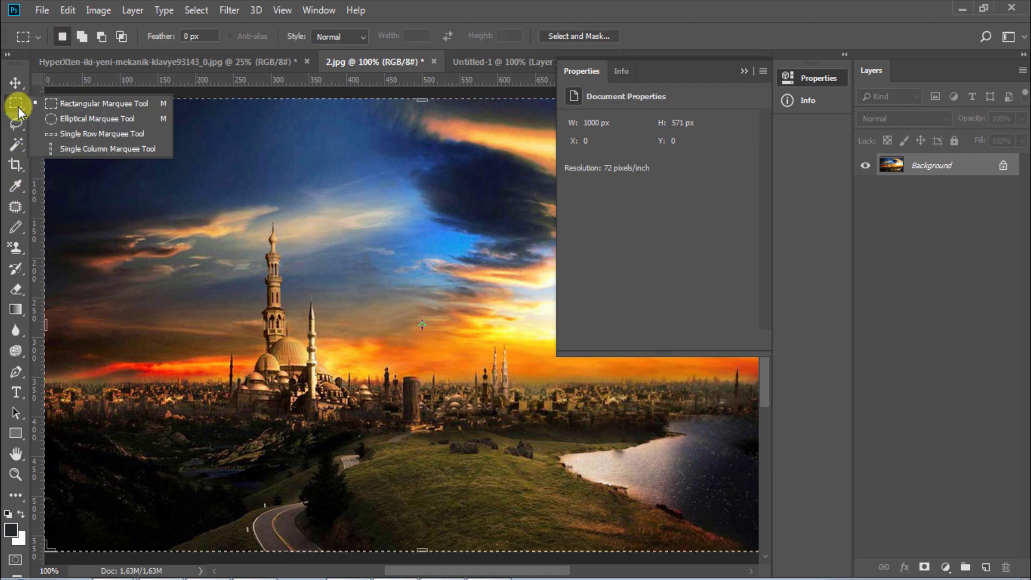
left_click(18, 108)
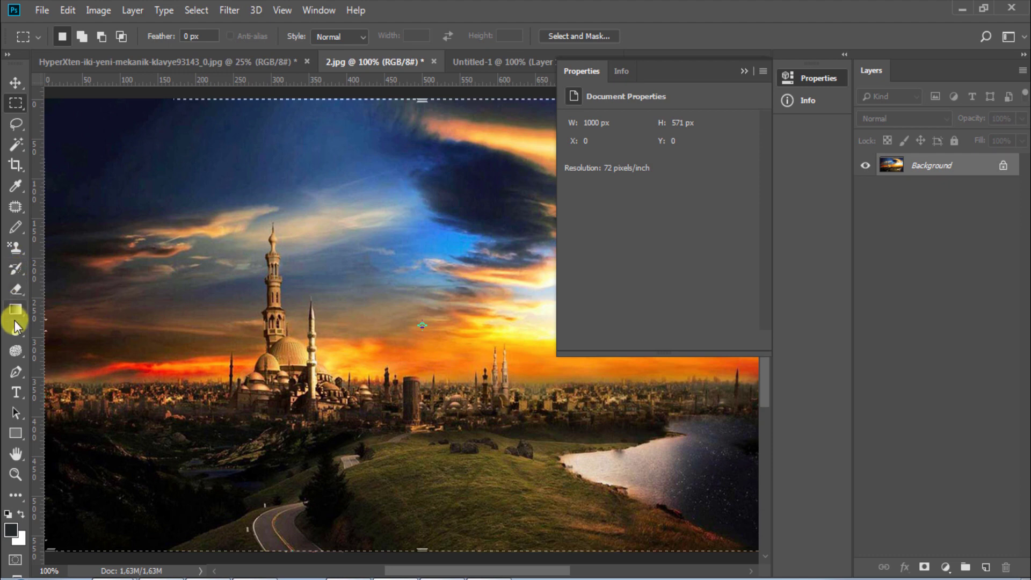
Zoom in on the mosque skyline with the Zoom tool, then back out to the full photo.
key("z")
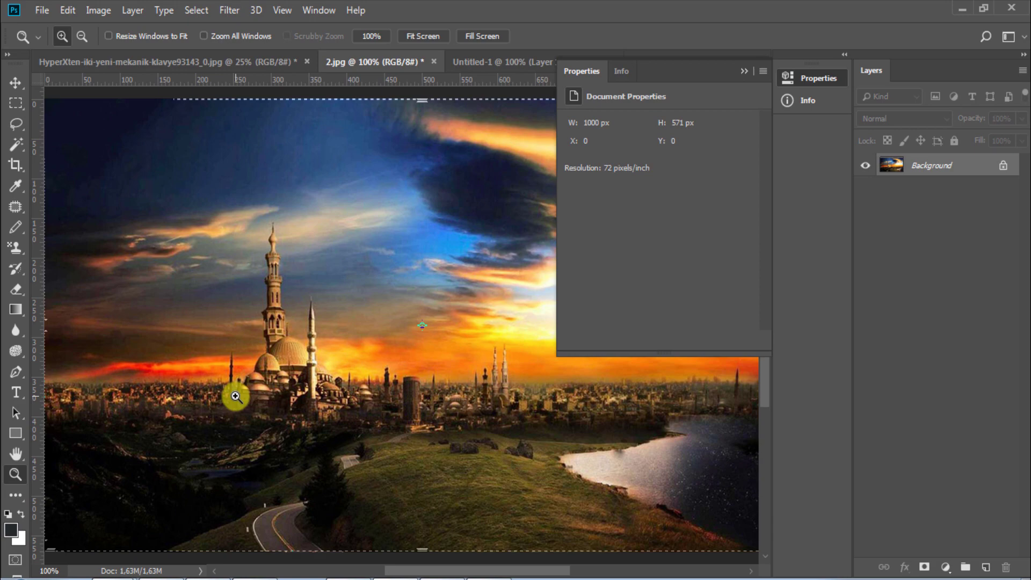
left_click(236, 396)
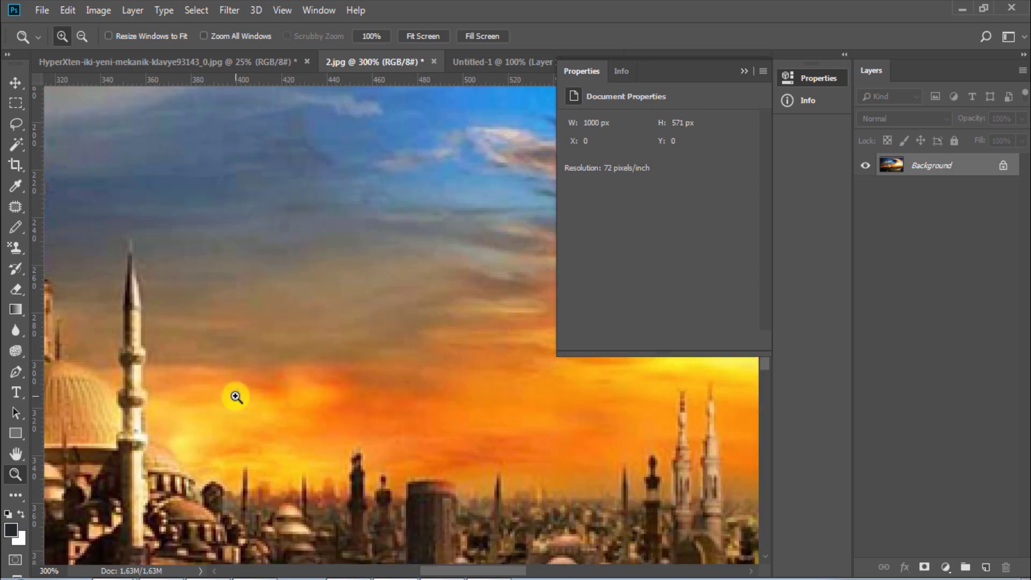
left_click(235, 397, "alt")
left_click(236, 396, "alt")
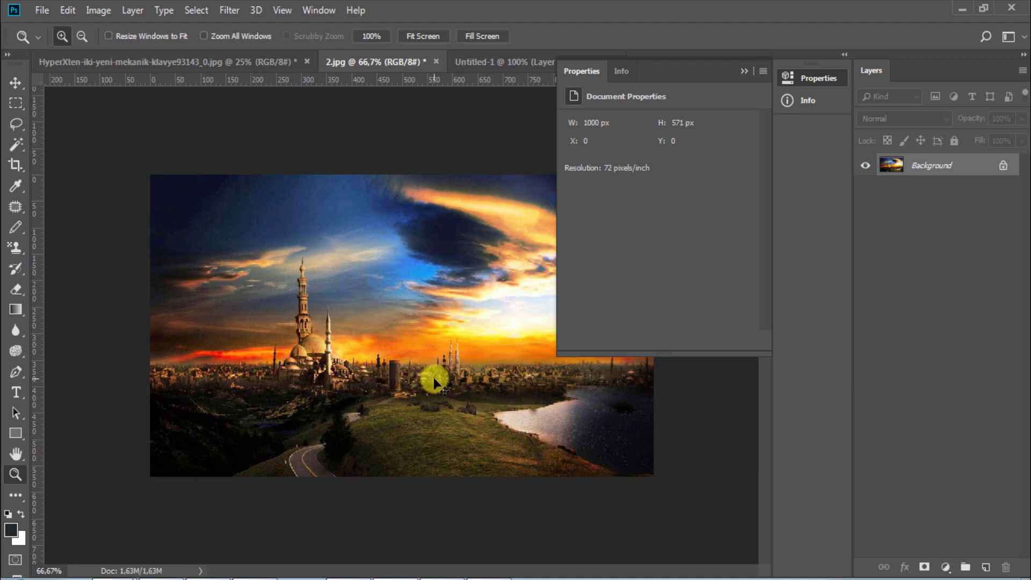
left_click(435, 377)
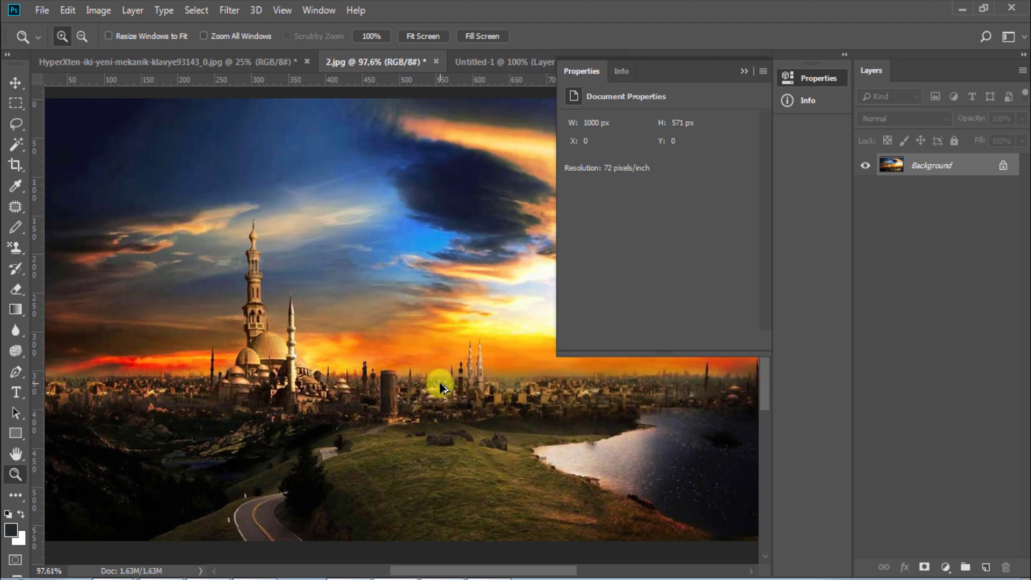
left_click(439, 382)
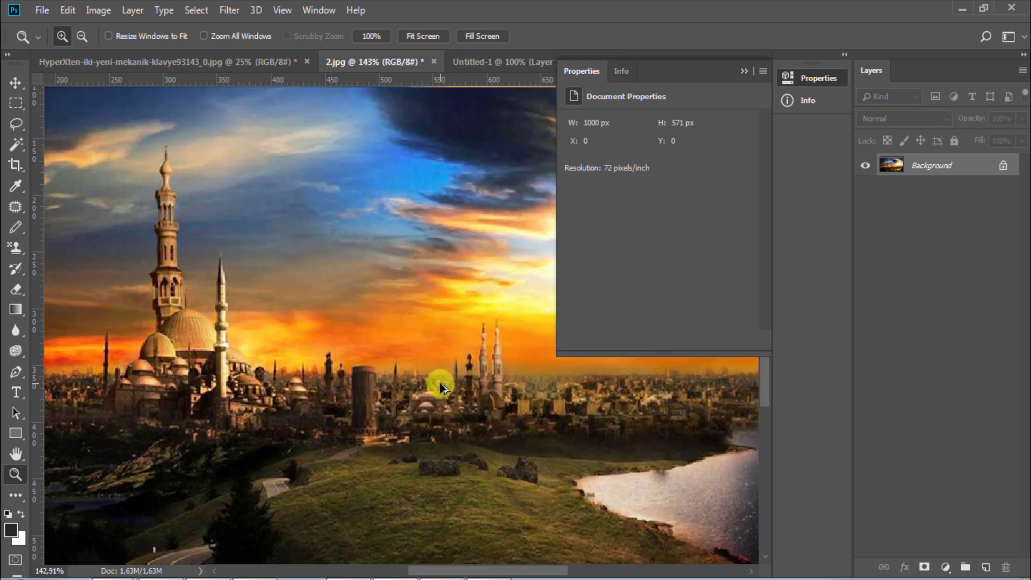
left_click(440, 389, "alt")
left_click(441, 391, "alt")
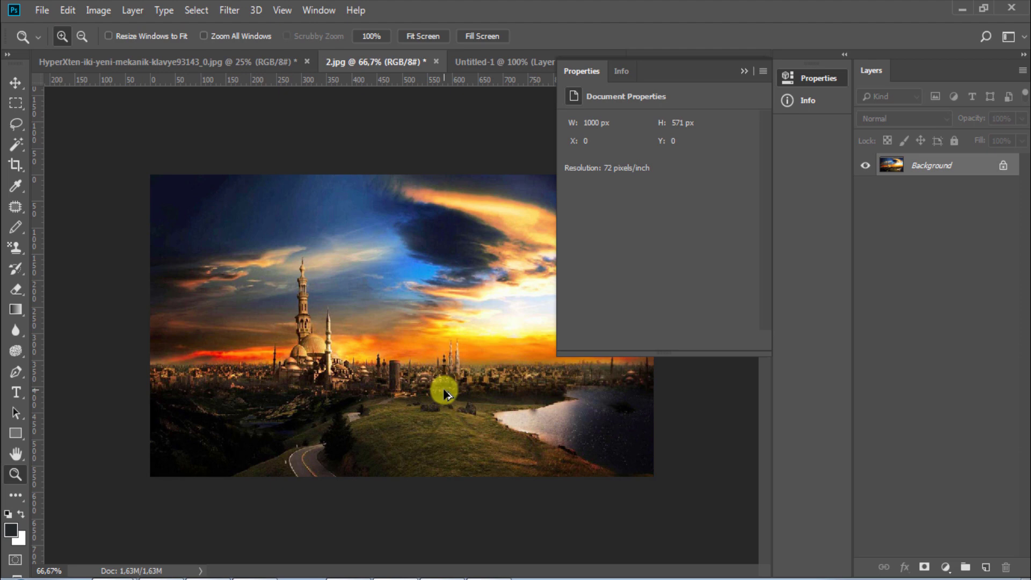
Erase a patch of sky around the minaret with the Eraser, then undo the erasure.
left_click(16, 393)
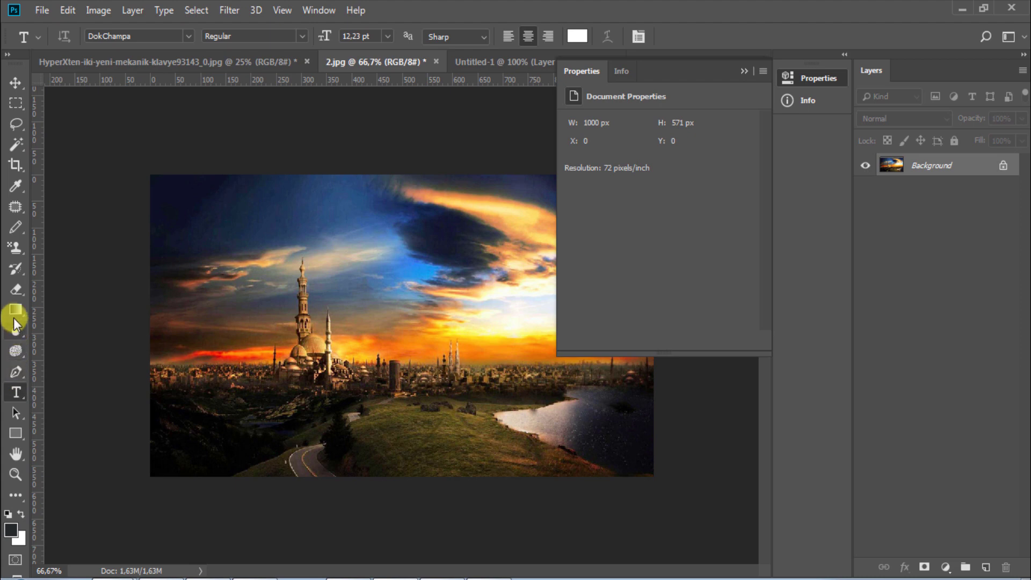
key("e")
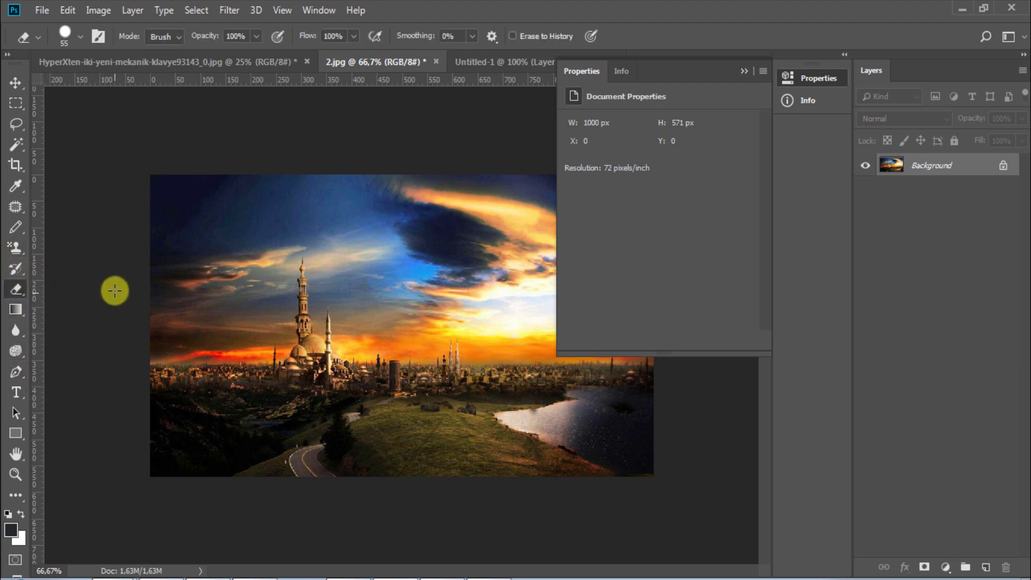
mouse_move(320, 280)
left_mouse_down()
mouse_move(362, 317)
mouse_move(341, 292)
left_mouse_up()
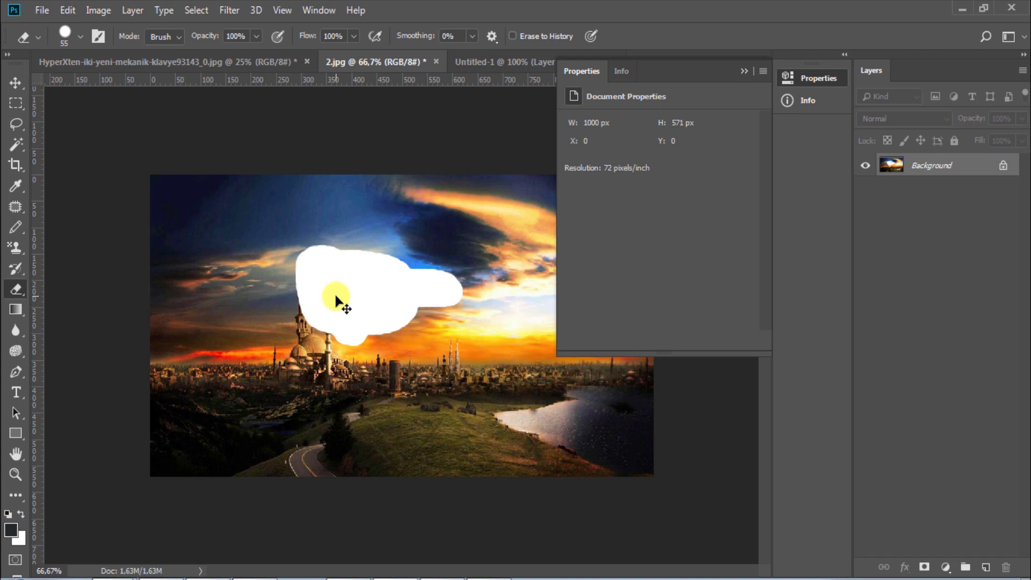
key("ctrl+z")
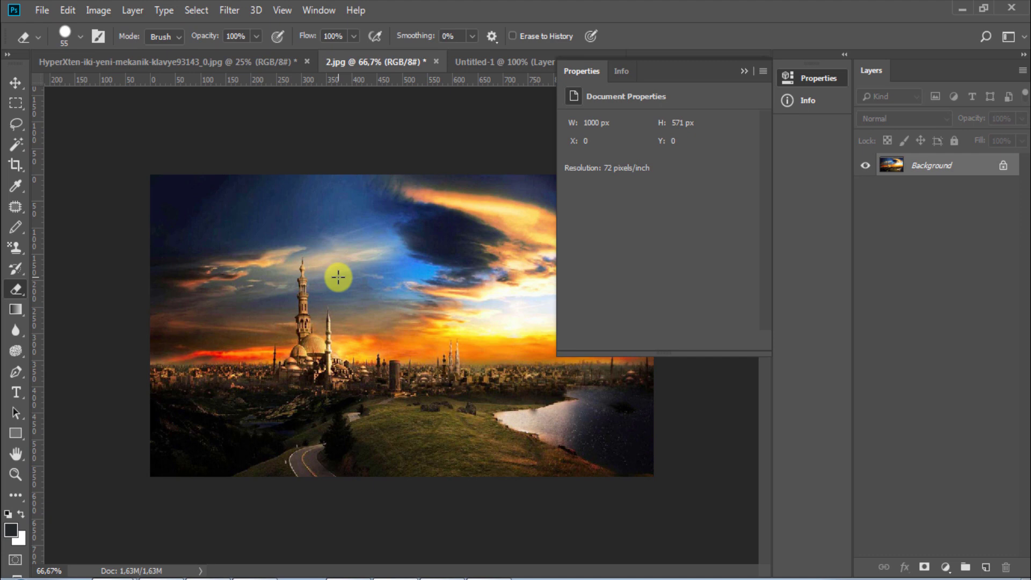
Toggle all tools and panels with Tab, then hide and restore only the side panels with Shift+Tab.
key("Tab")
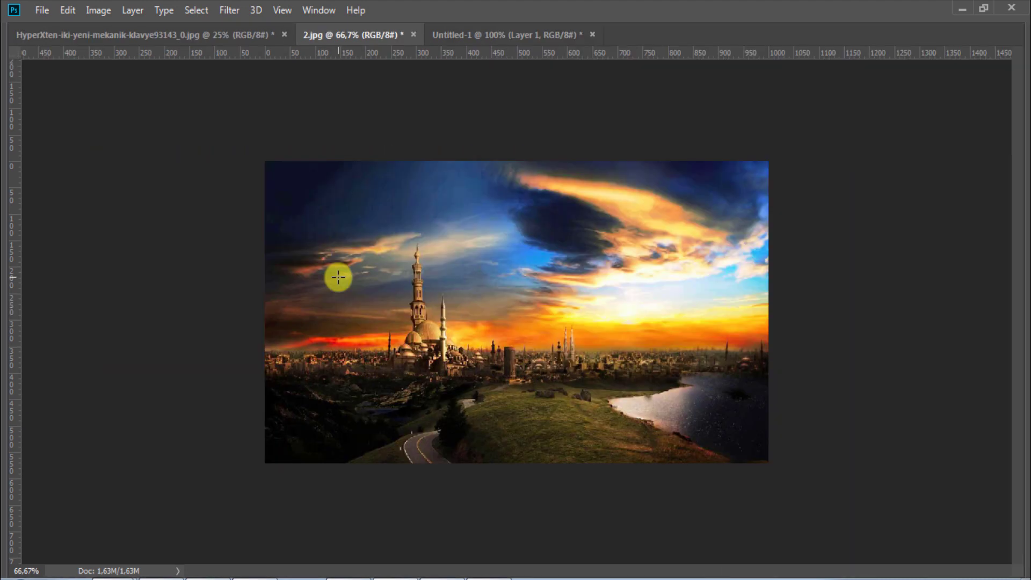
key("Tab")
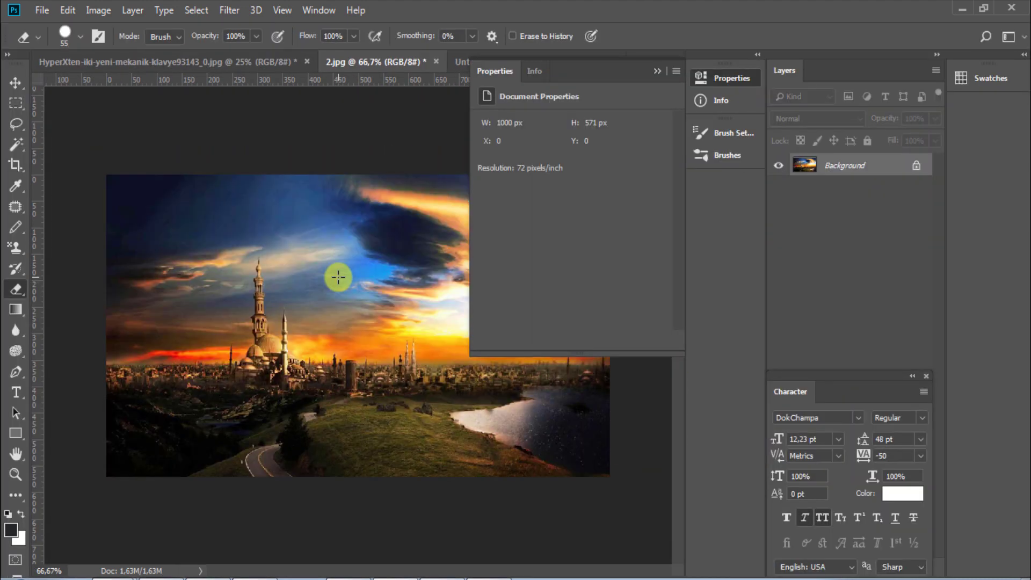
key("Tab")
key("Tab")
key("Tab")
key("Tab")
key("shift+Tab")
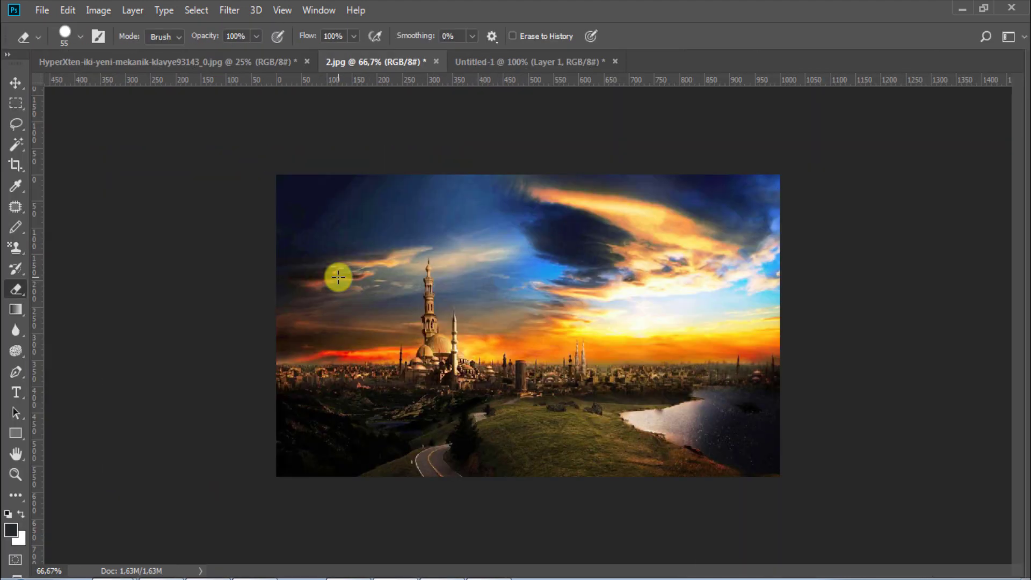
key("shift+Tab")
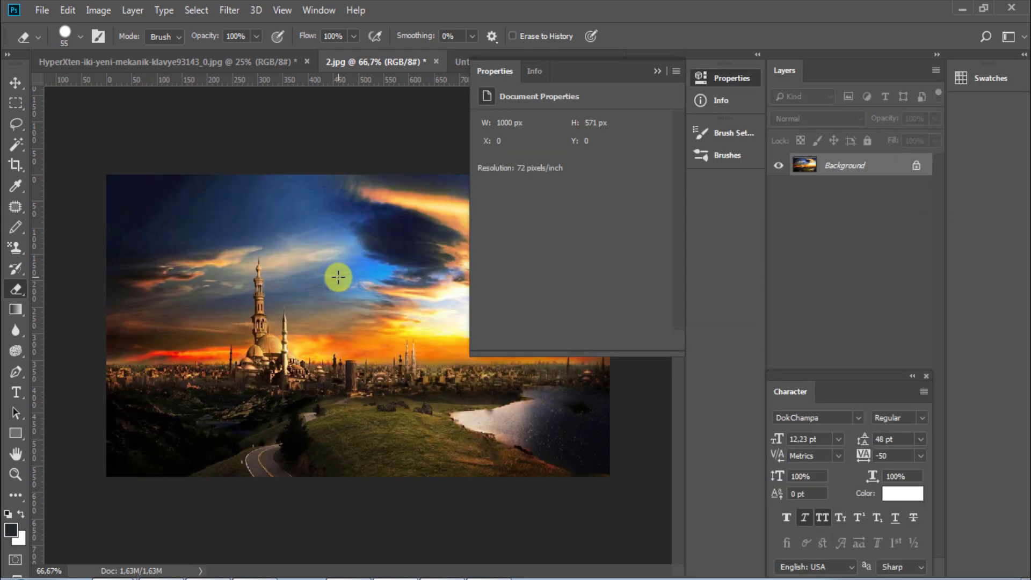
Zoom to 200% and pan until the large minaret and dome fill the view.
key("ctrl+plus")
key("ctrl+plus")
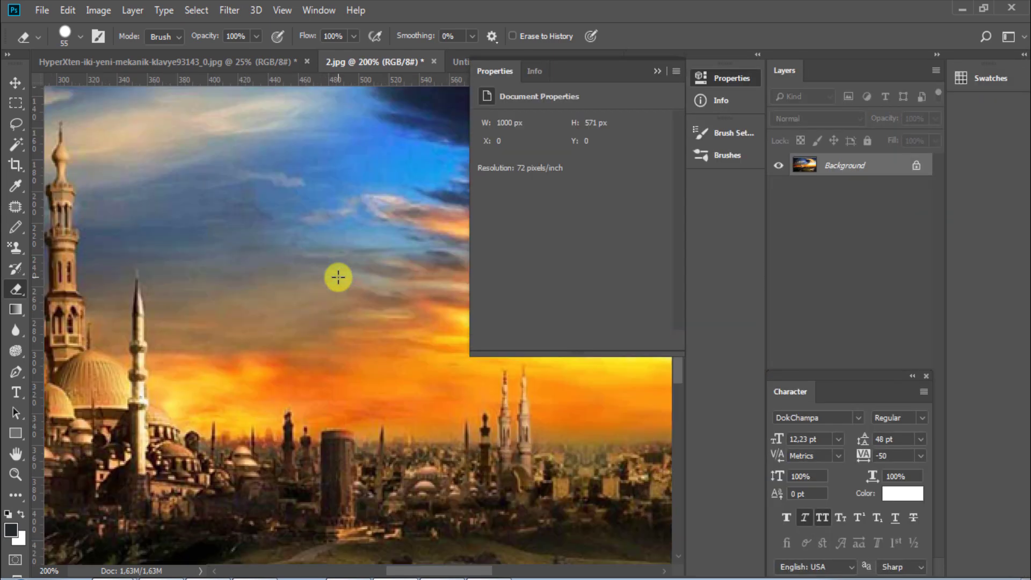
key("ctrl+plus")
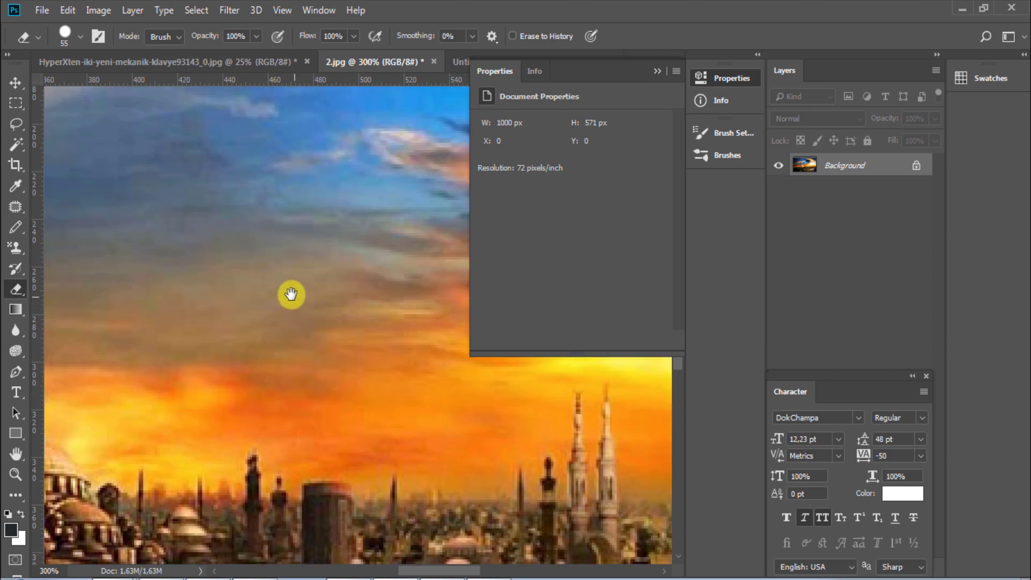
mouse_move(247, 258)
left_mouse_down()
mouse_move(475, 414)
mouse_move(334, 311)
left_mouse_up()
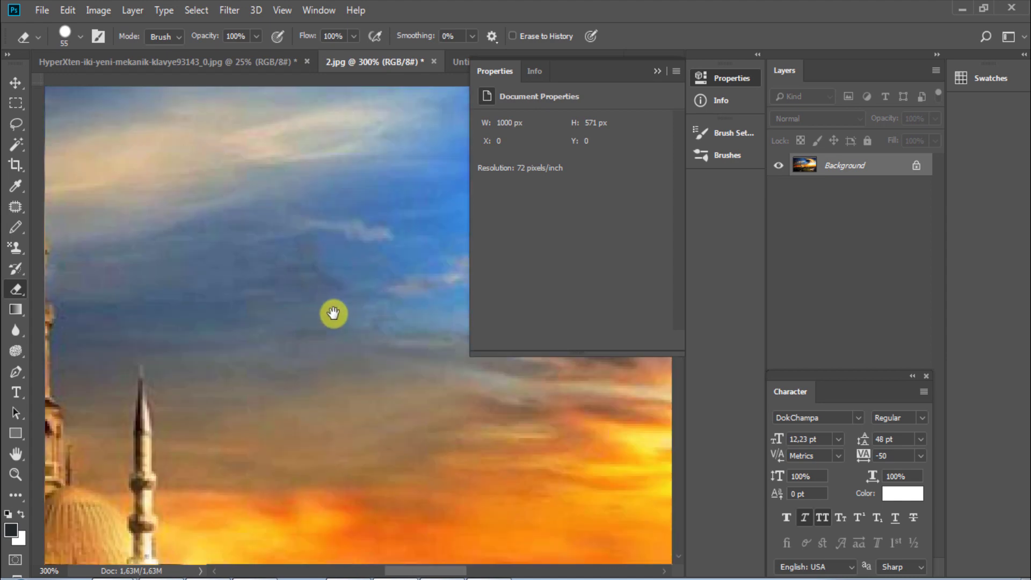
mouse_move(335, 438)
left_mouse_down()
mouse_move(309, 368)
mouse_move(286, 245)
mouse_move(520, 401)
mouse_move(561, 440)
left_mouse_up()
mouse_move(347, 368)
left_mouse_down()
mouse_move(465, 421)
mouse_move(391, 311)
mouse_move(375, 315)
left_mouse_up()
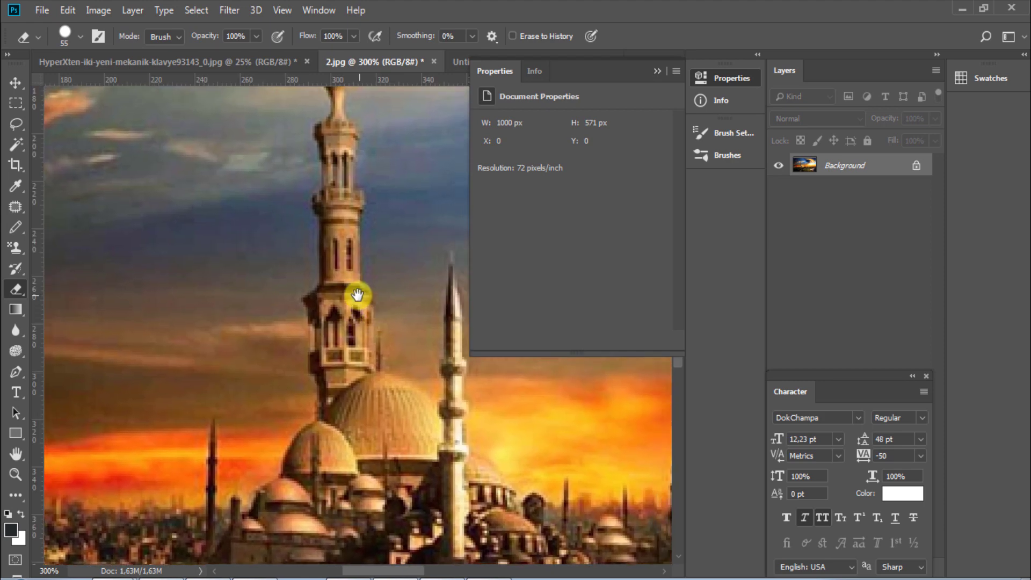
key("space")
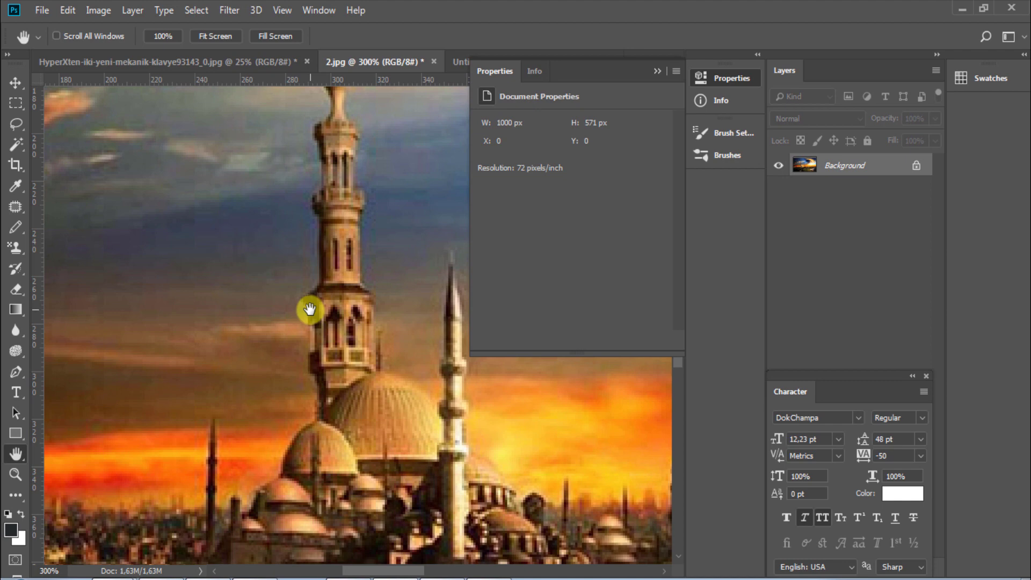
left_click(15, 83)
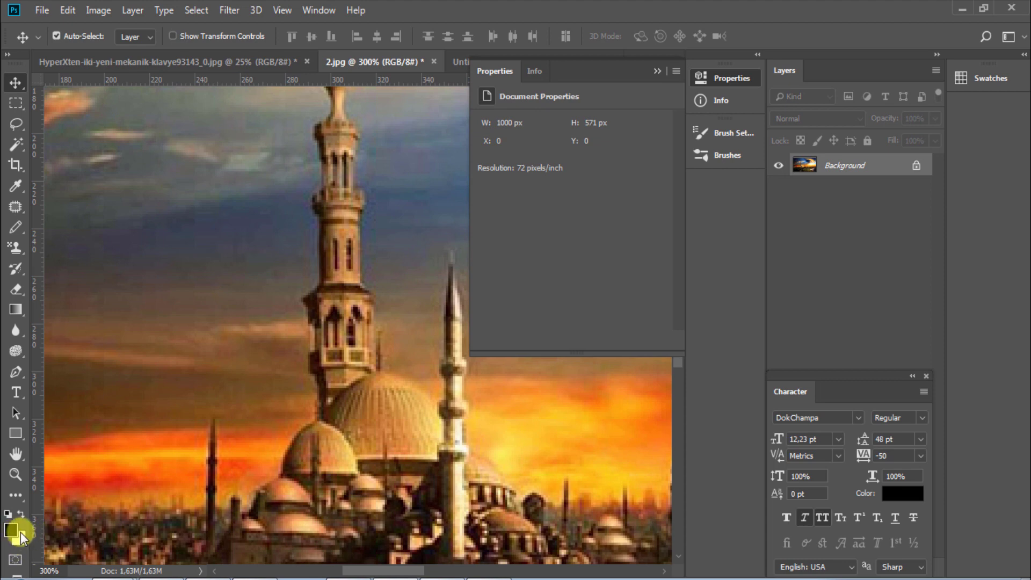
Set red as the foreground colour, reset to default colours, and switch to the Color Sampler.
left_click(13, 532)
left_click(775, 279)
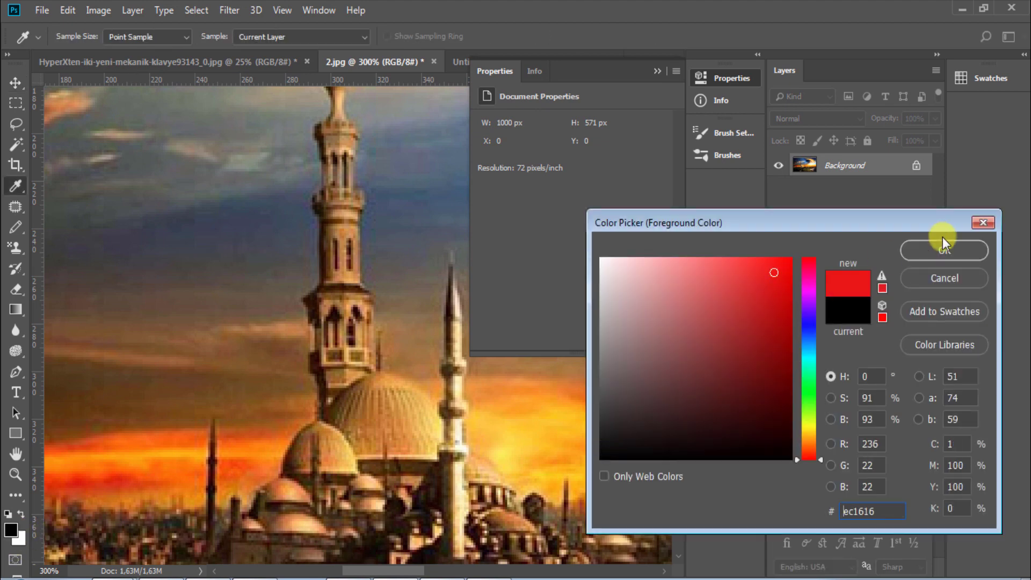
left_click(944, 250)
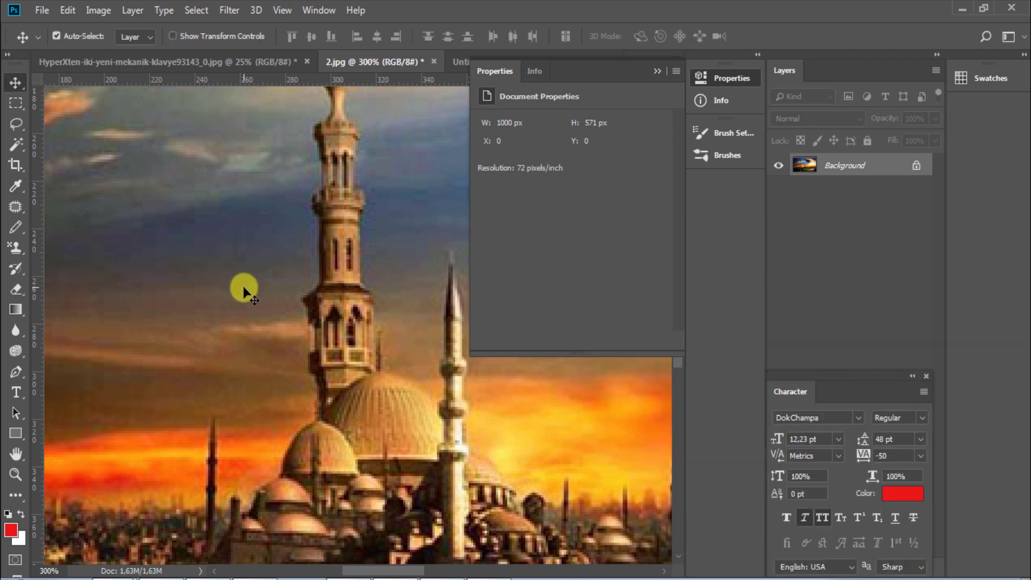
key("d")
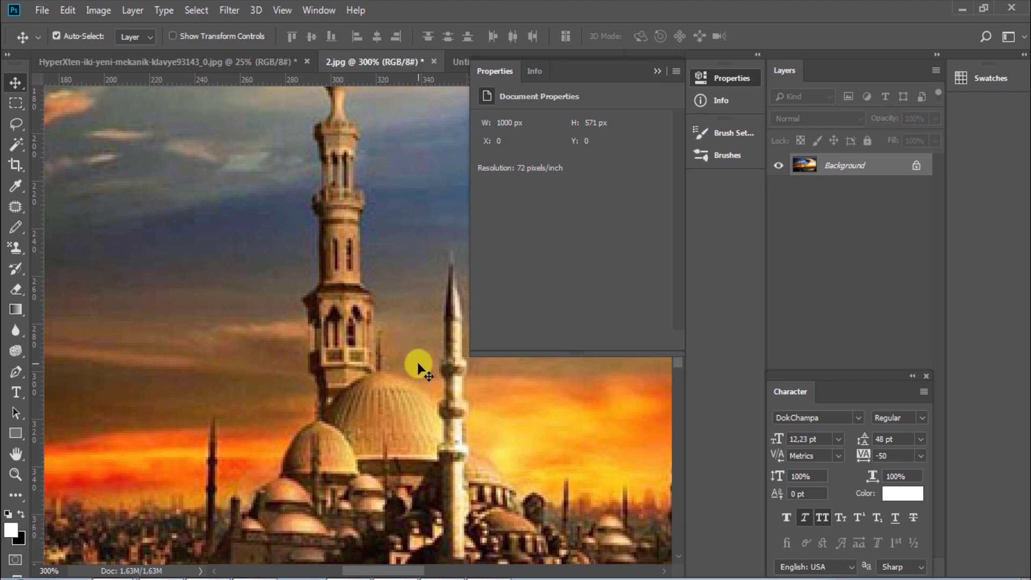
key("i")
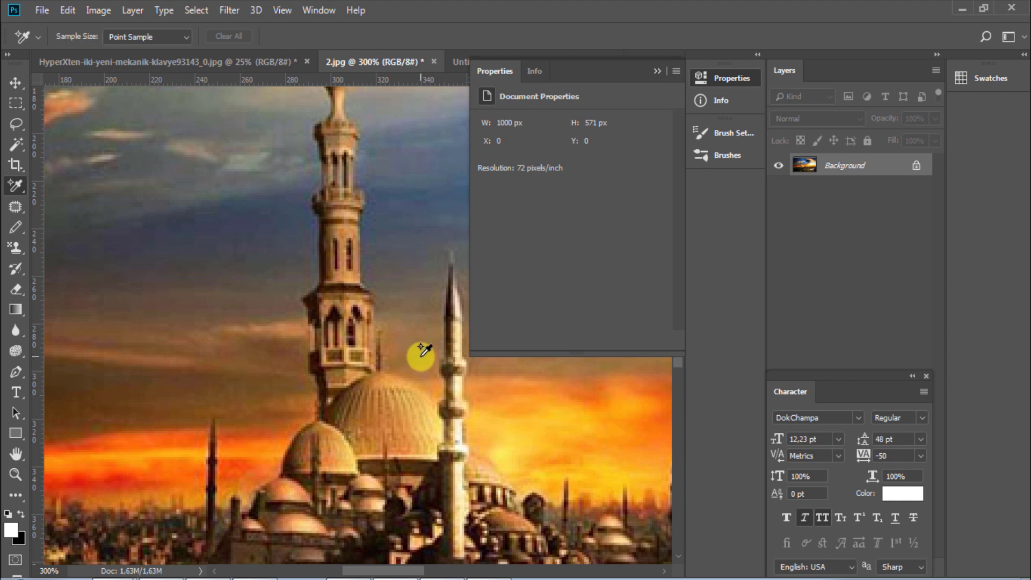
Show the Info panel and place two colour samplers in the sky.
left_click(388, 346)
left_click(281, 290)
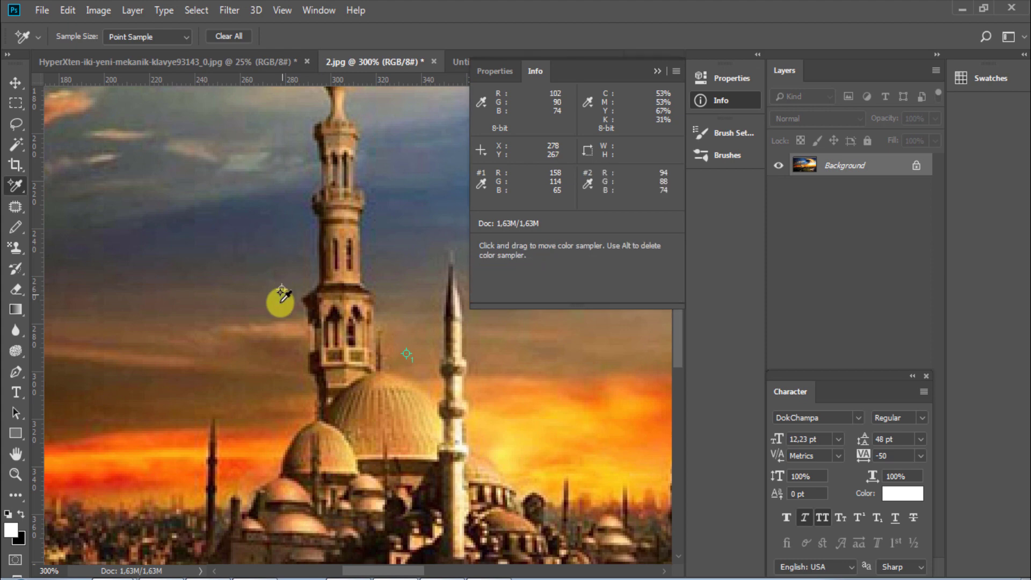
left_click(261, 363)
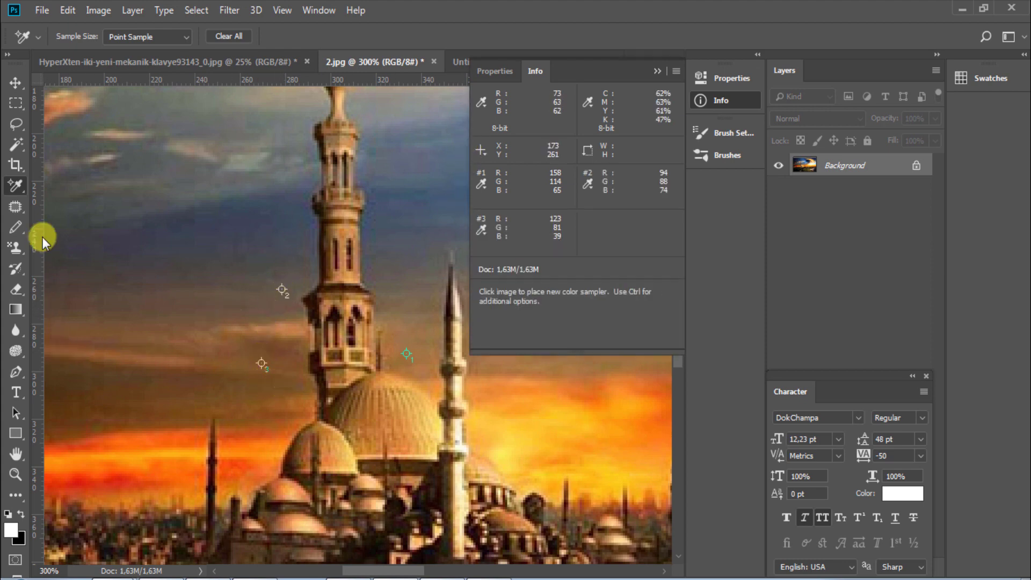
Sample a dark brown foreground colour from the photo with the Eyedropper Tool.
right_click(21, 188)
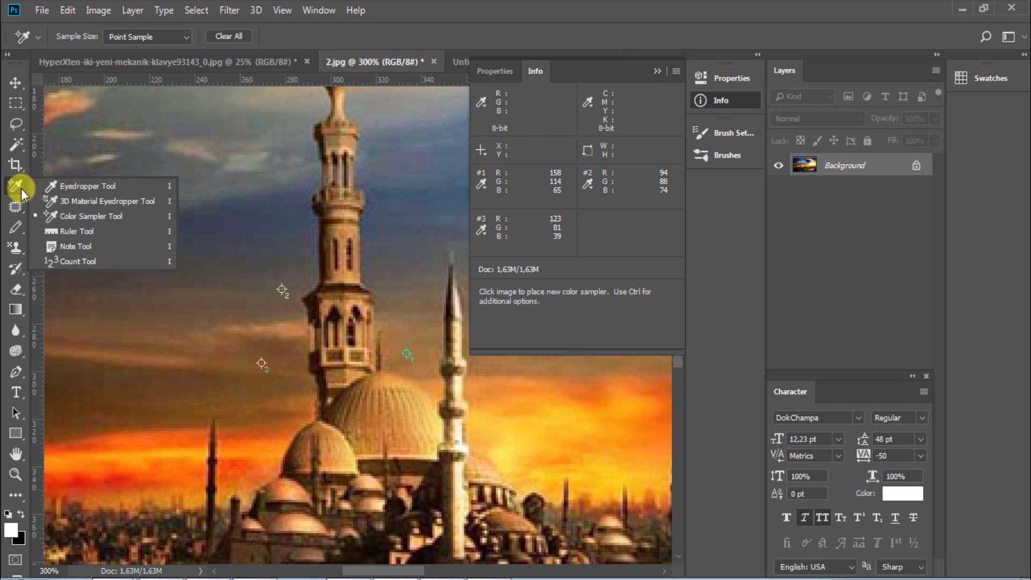
left_click(86, 189)
left_click(197, 292)
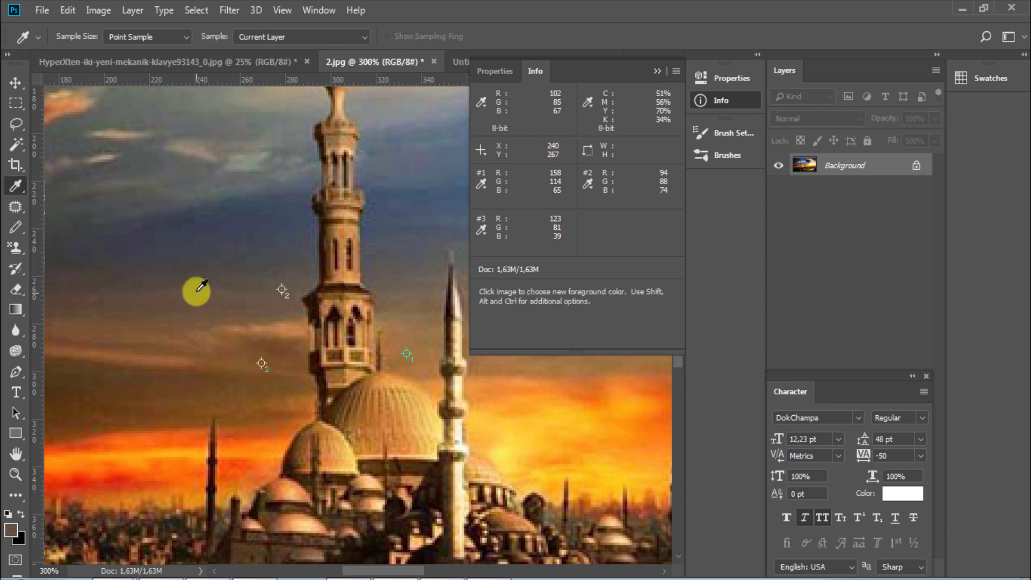
left_click(389, 363)
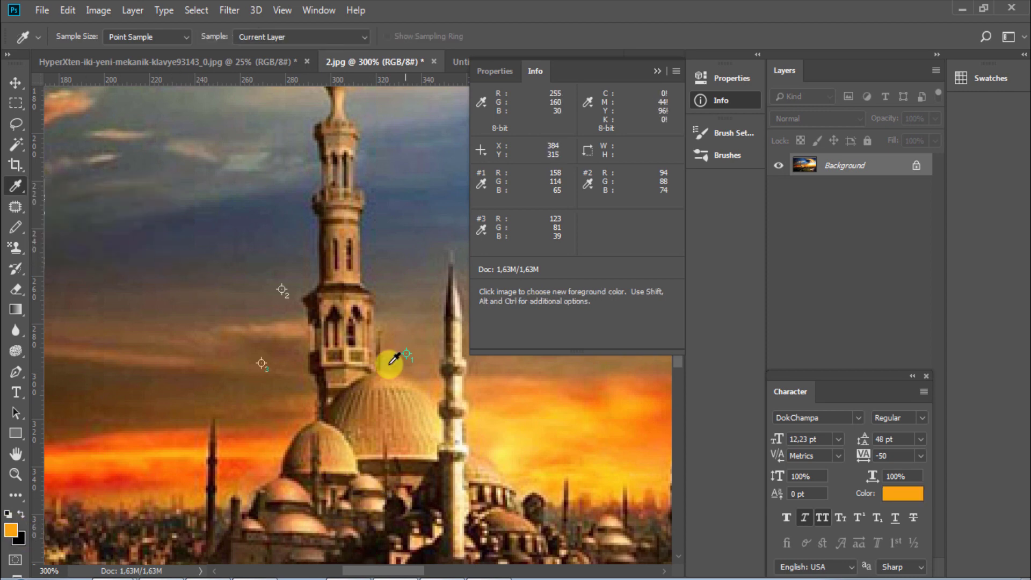
left_click(174, 509)
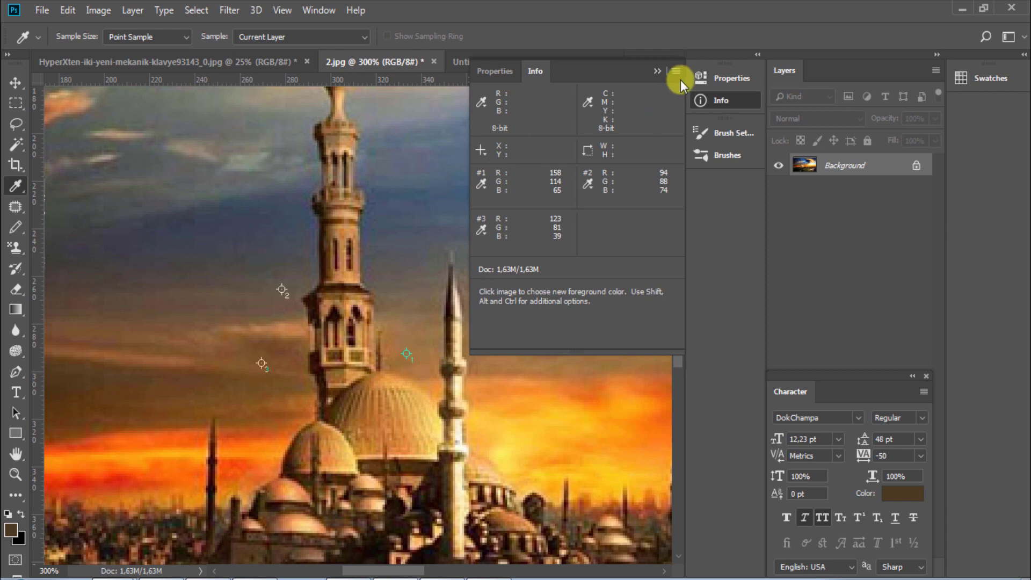
Close the Properties and Info panel group.
right_click(572, 62)
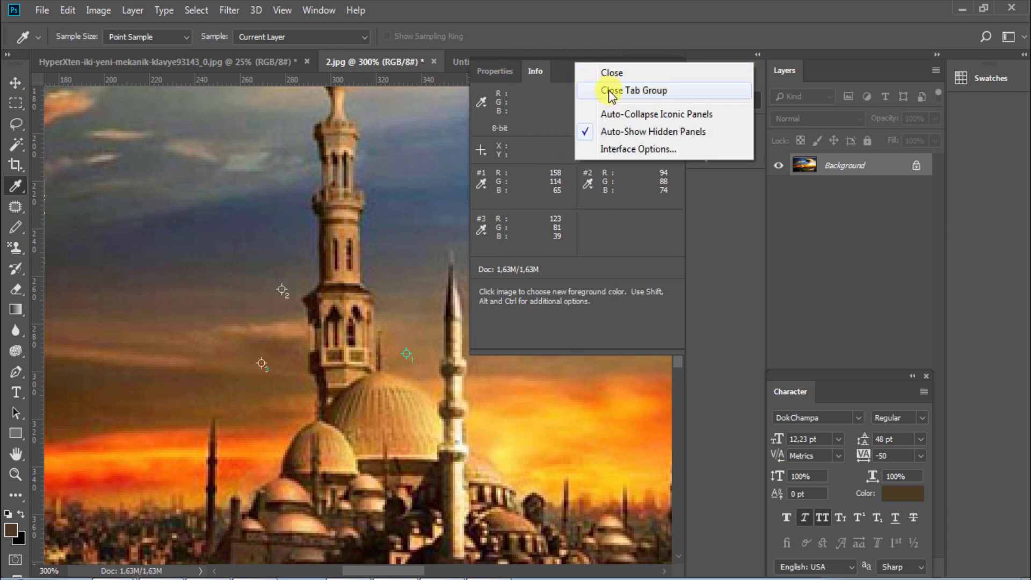
left_click(611, 91)
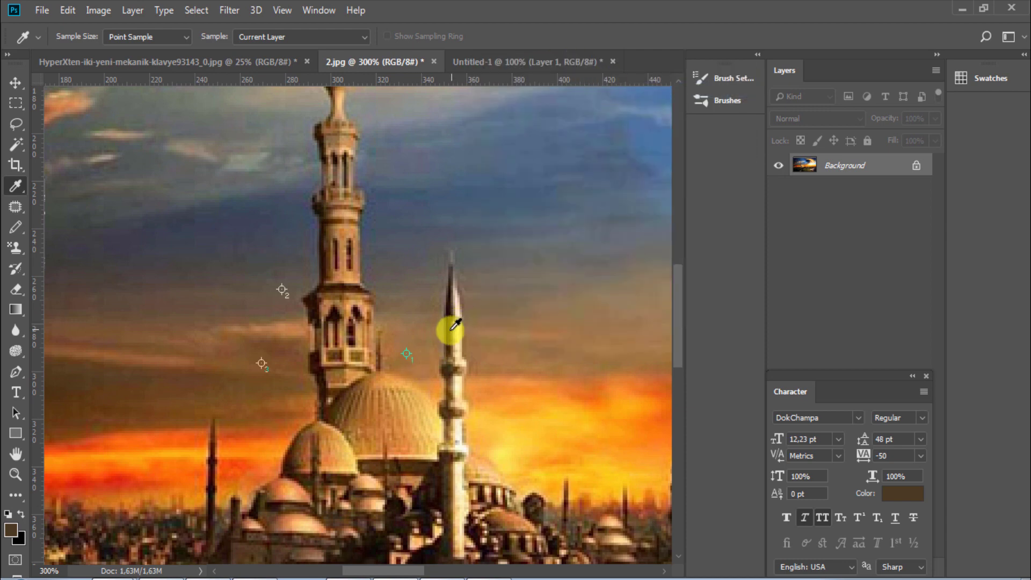
key("u")
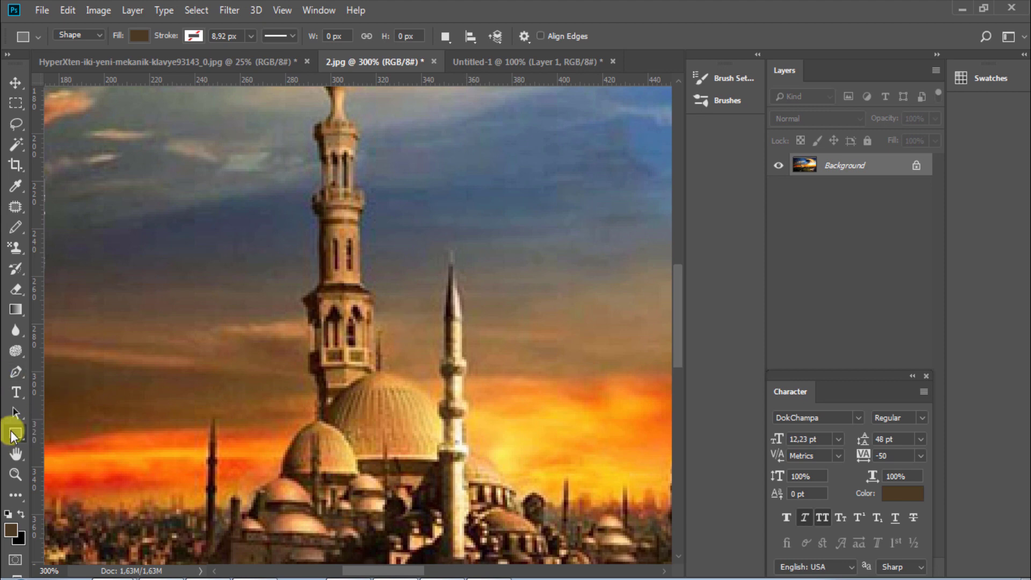
right_click(15, 435)
left_click(86, 463)
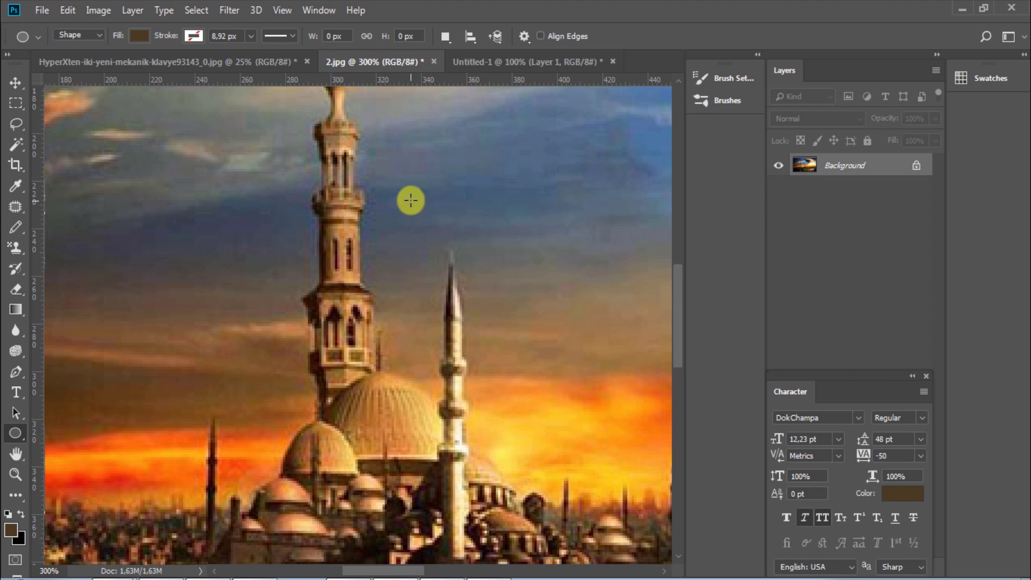
mouse_move(410, 182)
left_mouse_down()
mouse_move(465, 216)
mouse_move(573, 382)
left_mouse_up()
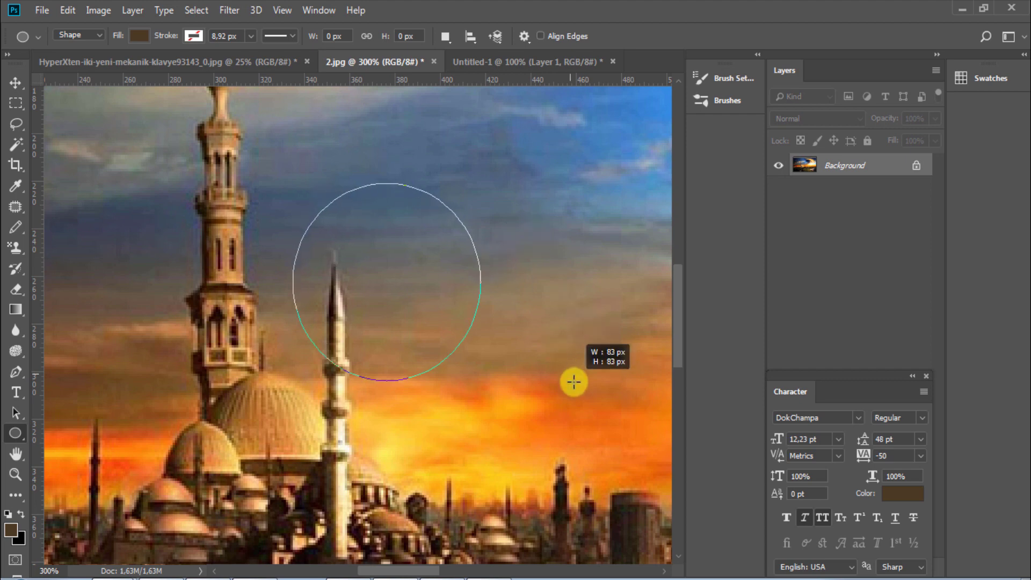
left_click_drag(573, 381, 575, 396)
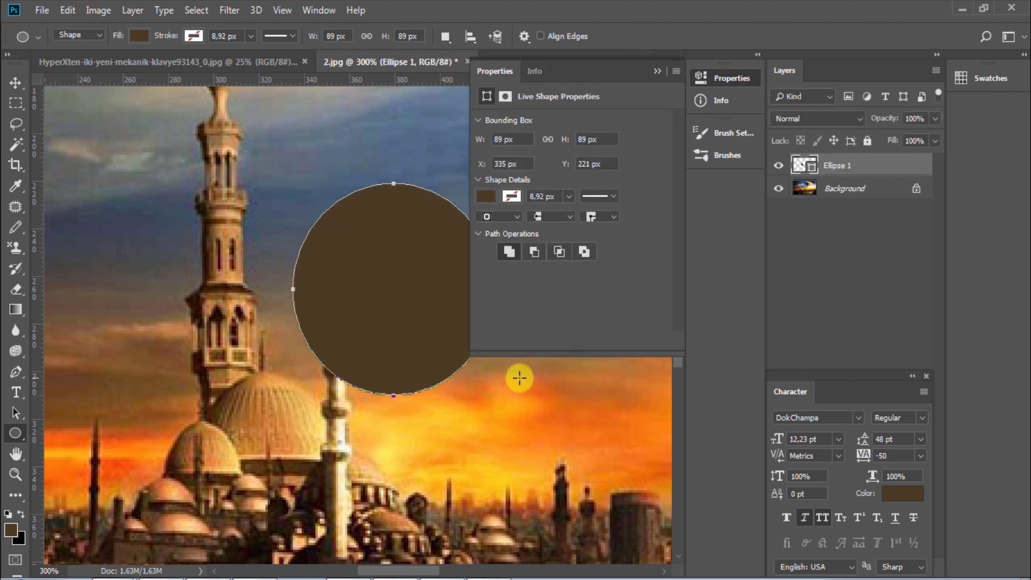
right_click(26, 428)
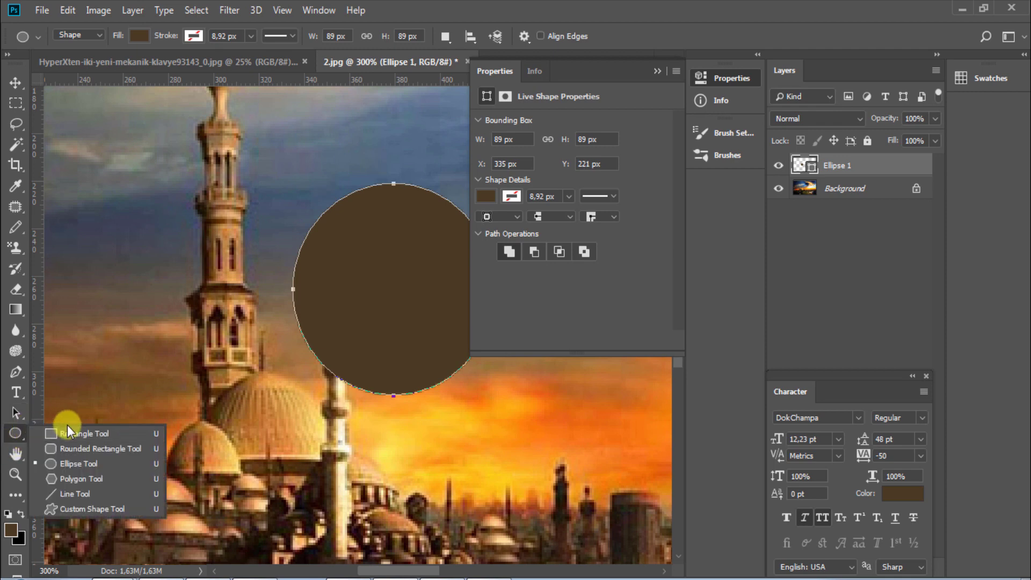
left_click(116, 491)
mouse_move(102, 162)
left_mouse_down()
mouse_move(399, 164)
mouse_move(262, 162)
mouse_move(374, 163)
left_mouse_up()
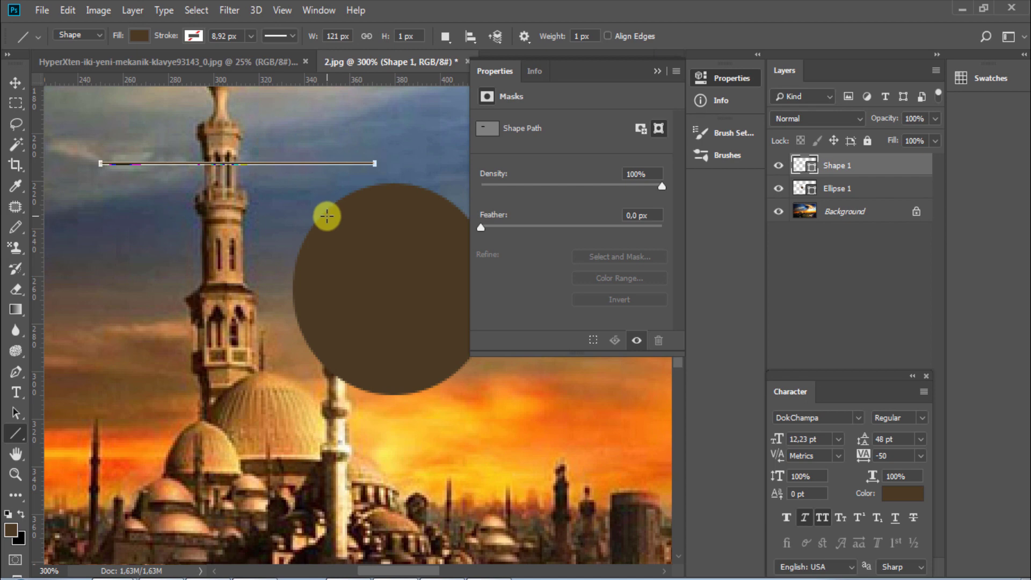
key("ctrl+alt+z")
key("ctrl+alt+z")
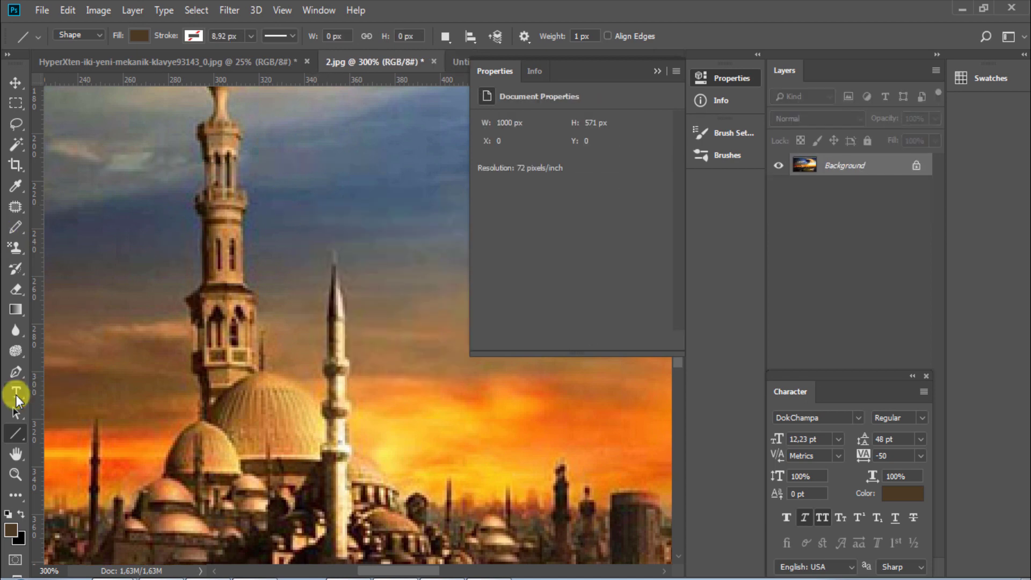
left_click(16, 391)
left_click(242, 352)
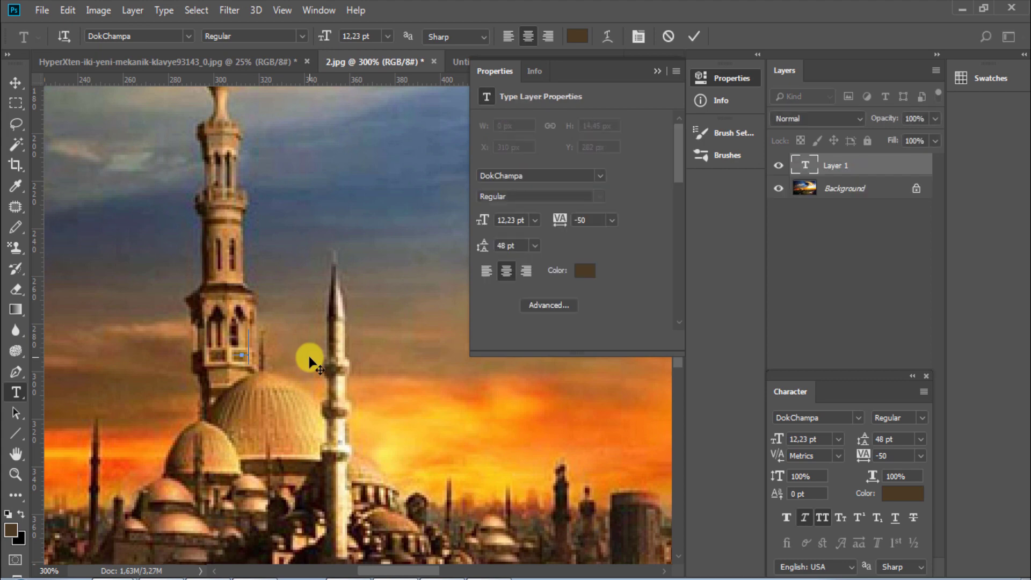
type("TEST")
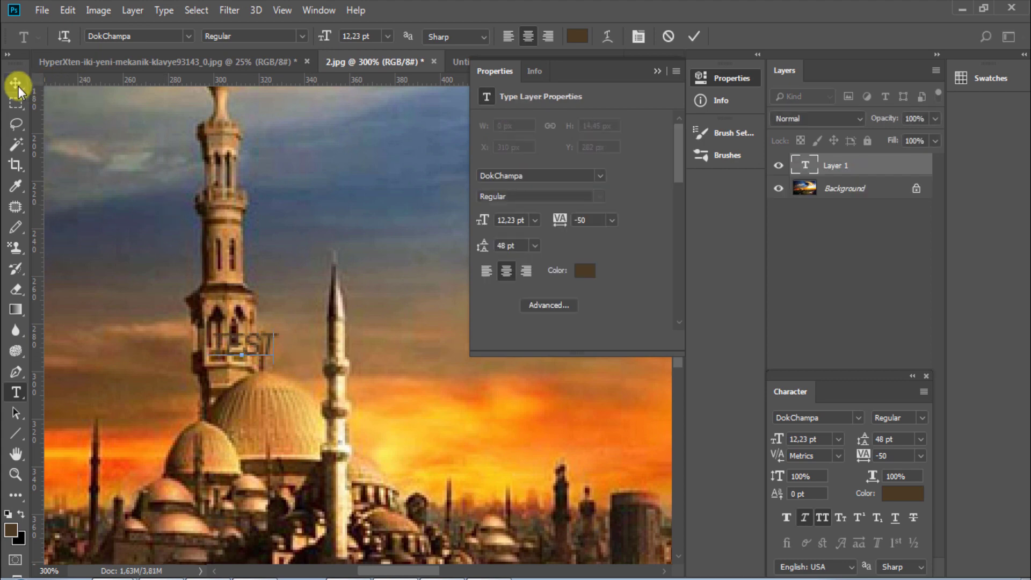
left_click(15, 82)
left_click_drag(252, 356, 319, 244)
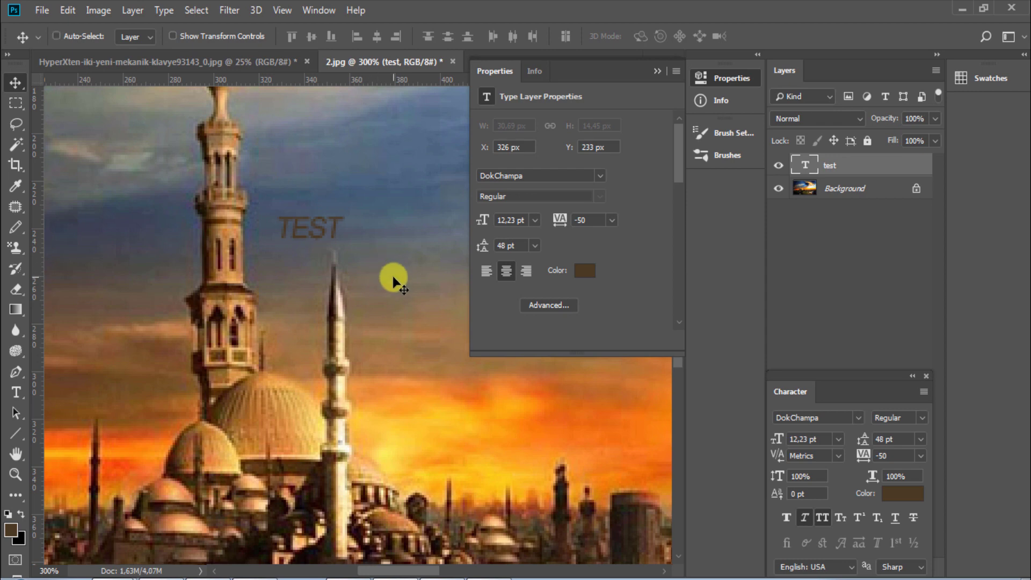
key("ctrl+t")
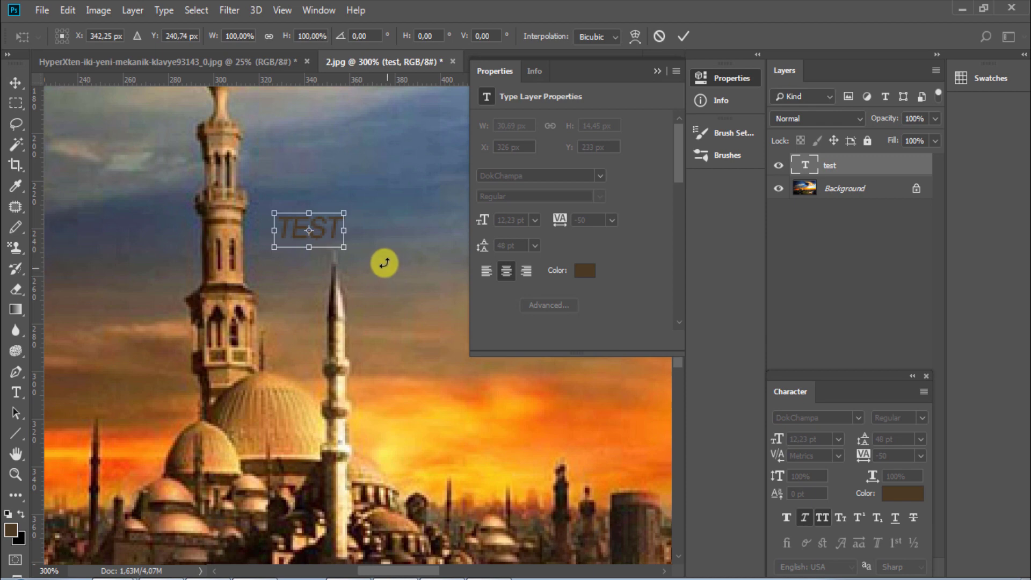
mouse_move(344, 247)
left_mouse_down()
mouse_move(570, 439)
mouse_move(365, 327)
mouse_move(562, 477)
mouse_move(454, 252)
left_mouse_up()
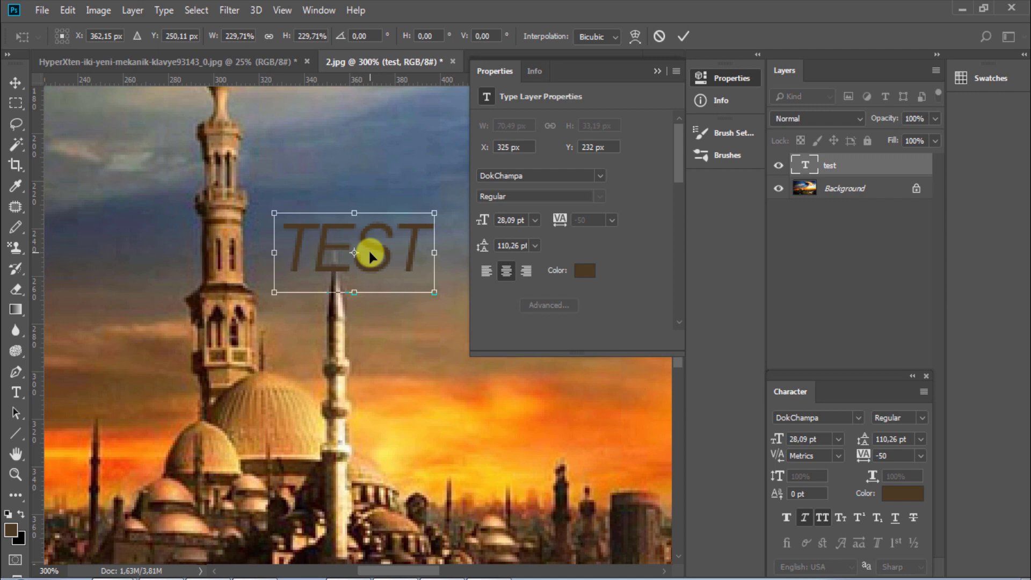
key("Escape")
key("ctrl+1")
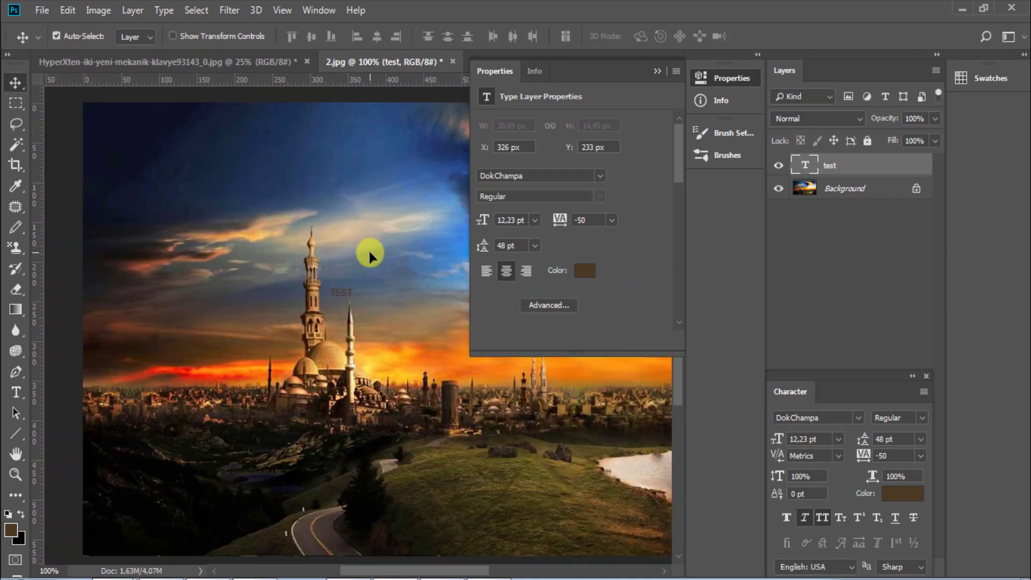
key("Delete")
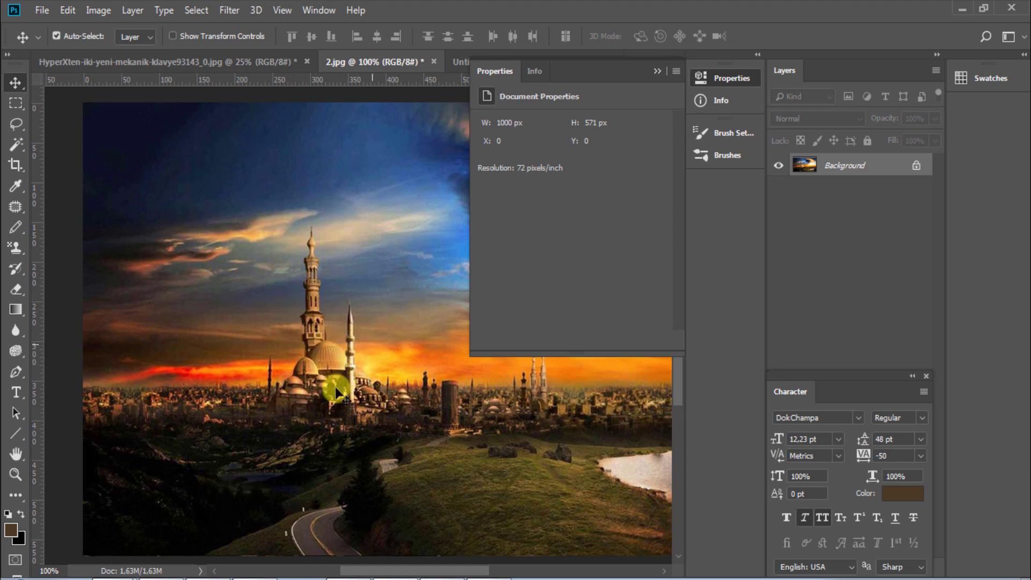
Marquee-select the mosque, convert Background to Layer 0, and set a 26-pixel feather.
key("m")
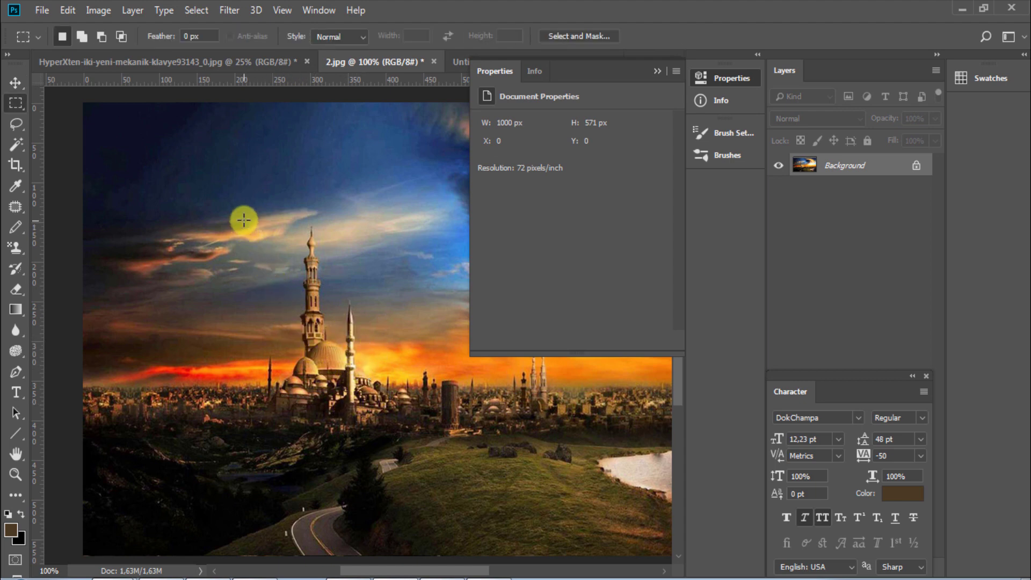
mouse_move(243, 219)
left_mouse_down()
mouse_move(380, 416)
mouse_move(439, 443)
mouse_move(389, 403)
left_mouse_up()
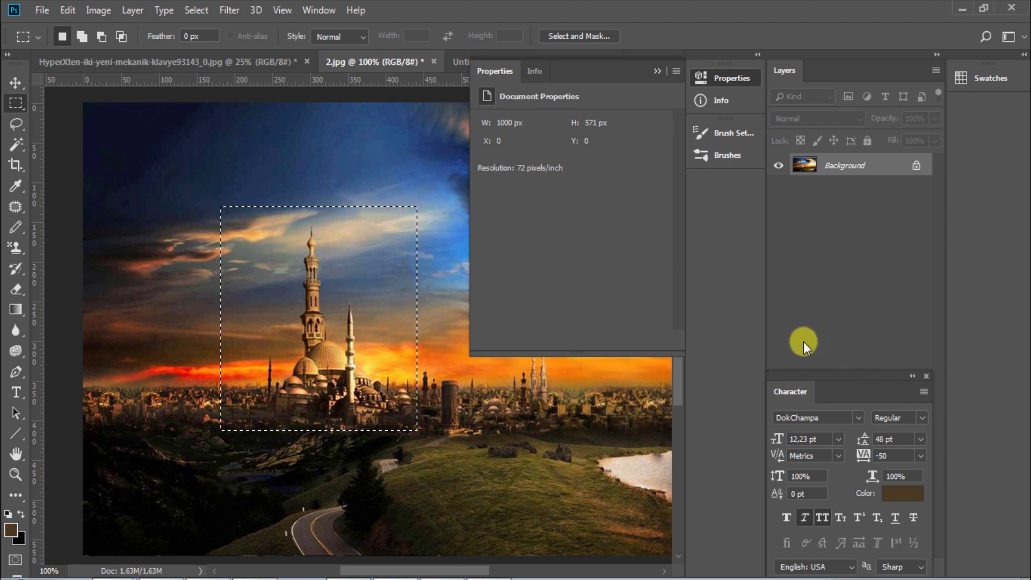
double_click(834, 167)
left_click(632, 165)
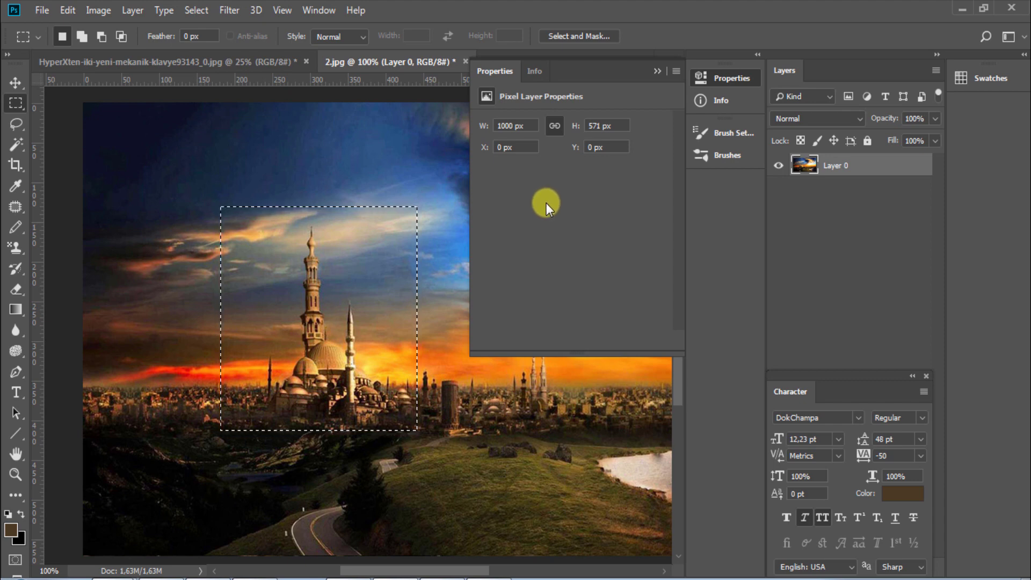
key("shift+F6")
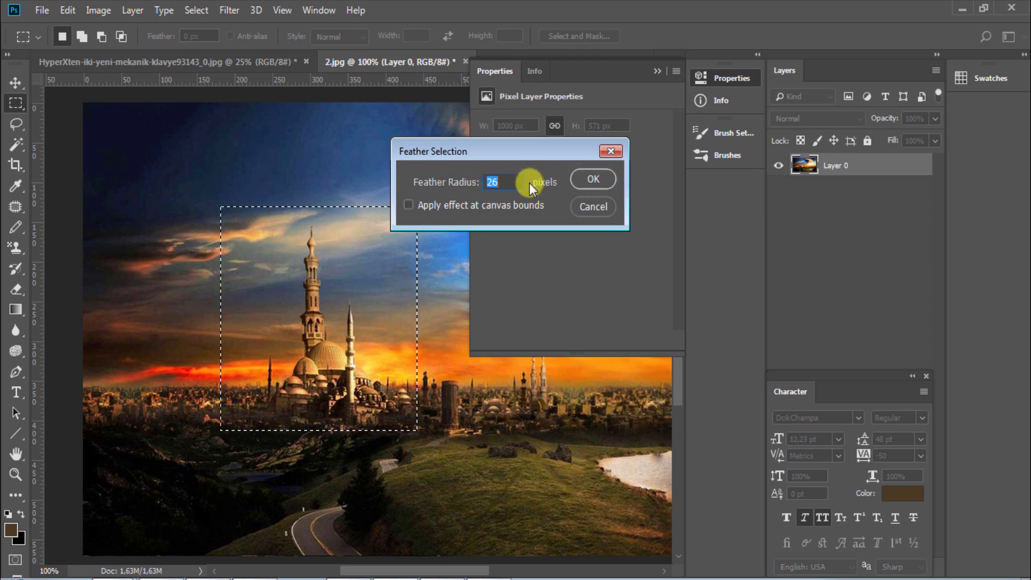
Apply the 26-pixel feather, erase then restore the mosque area, and invert the selection.
left_click(597, 172)
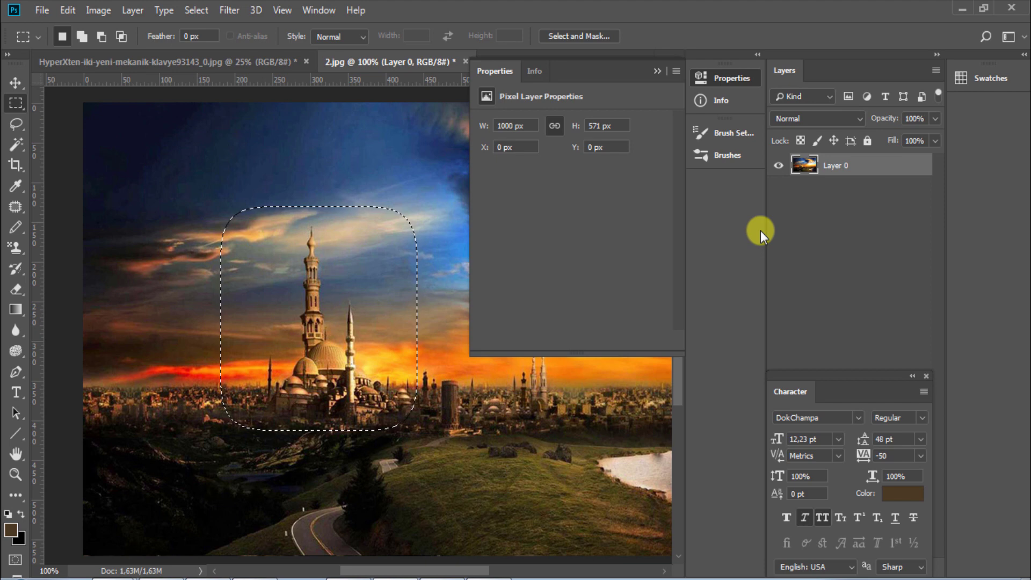
key("Delete")
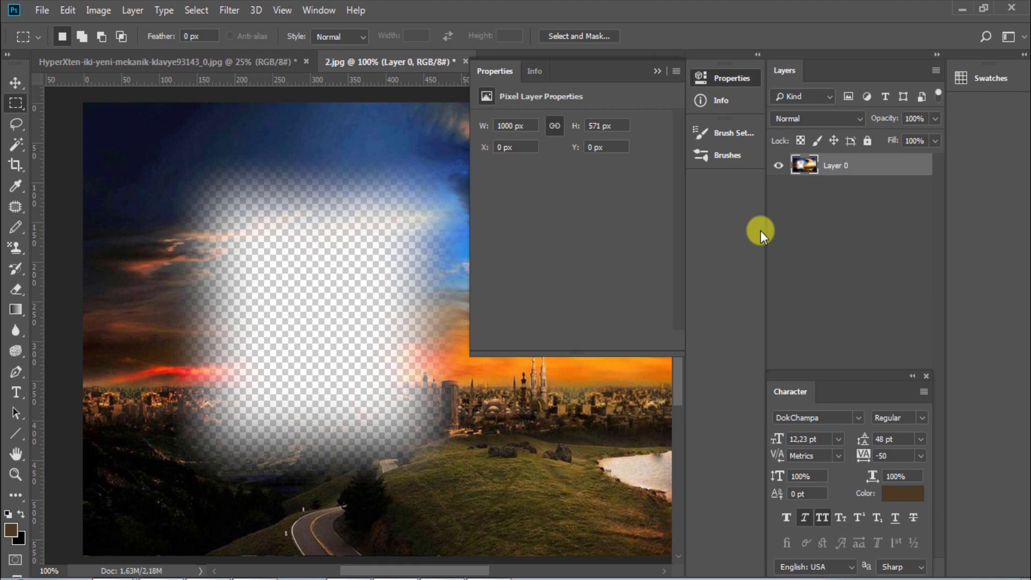
key("ctrl+z")
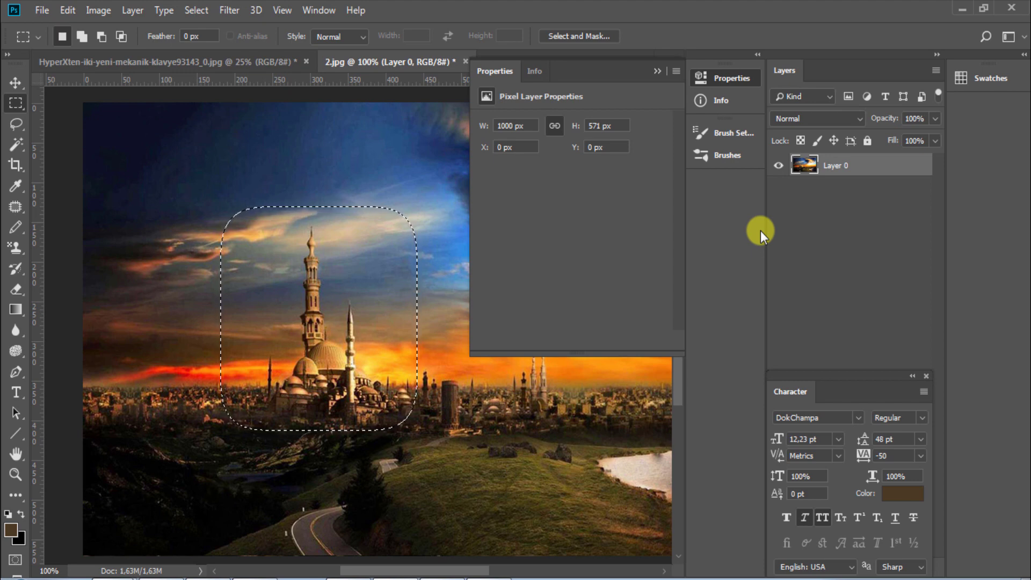
key("ctrl+shift+i")
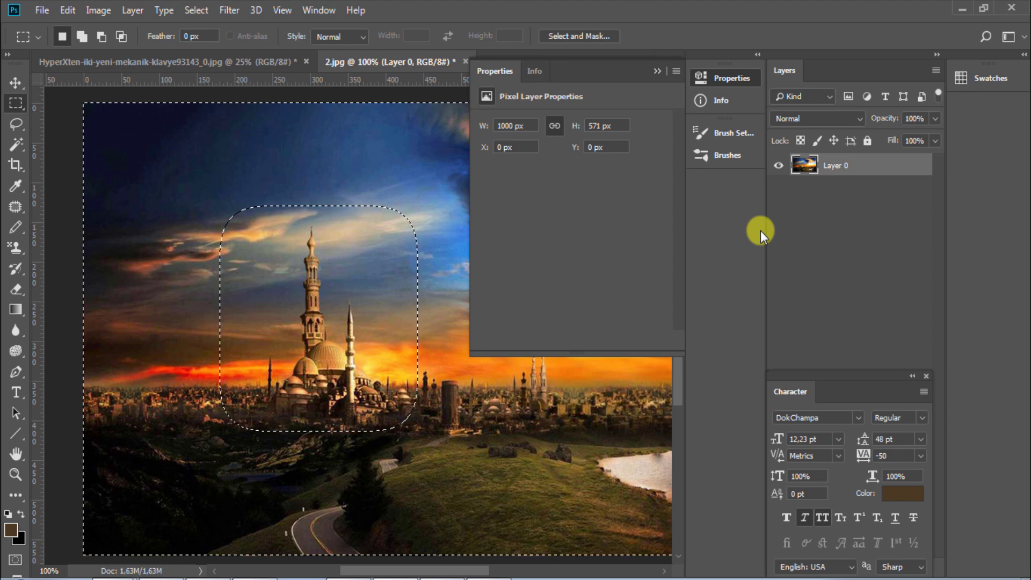
Delete everything outside the mosque, switch to the Move tool, and move the Properties panel aside.
key("Delete")
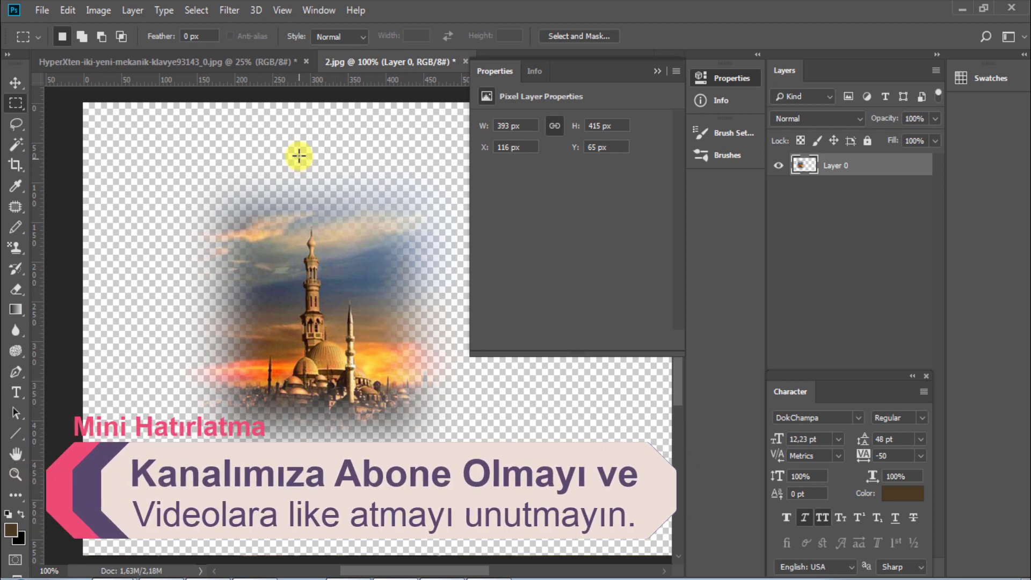
key("v")
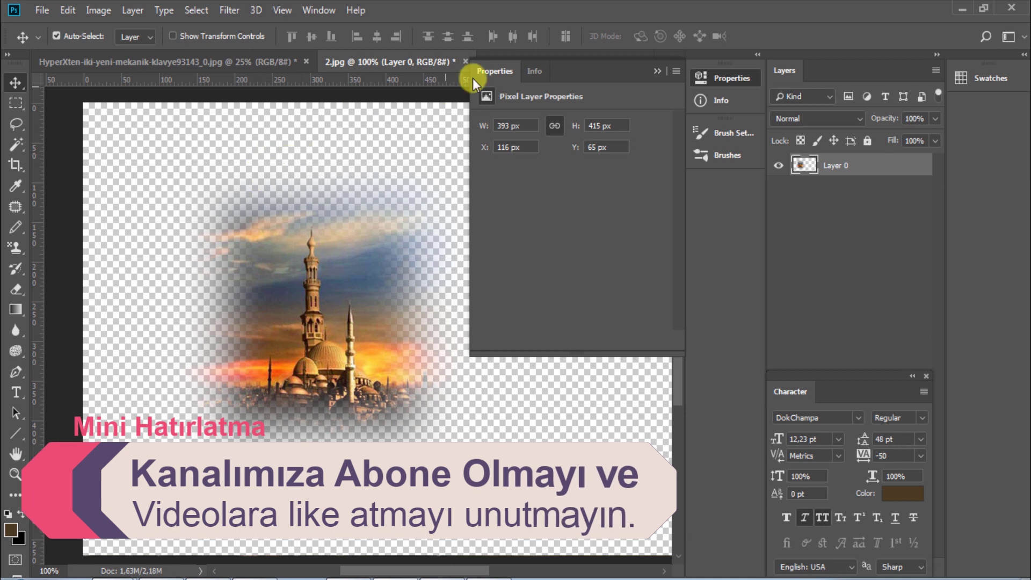
left_click_drag(572, 64, 586, 133)
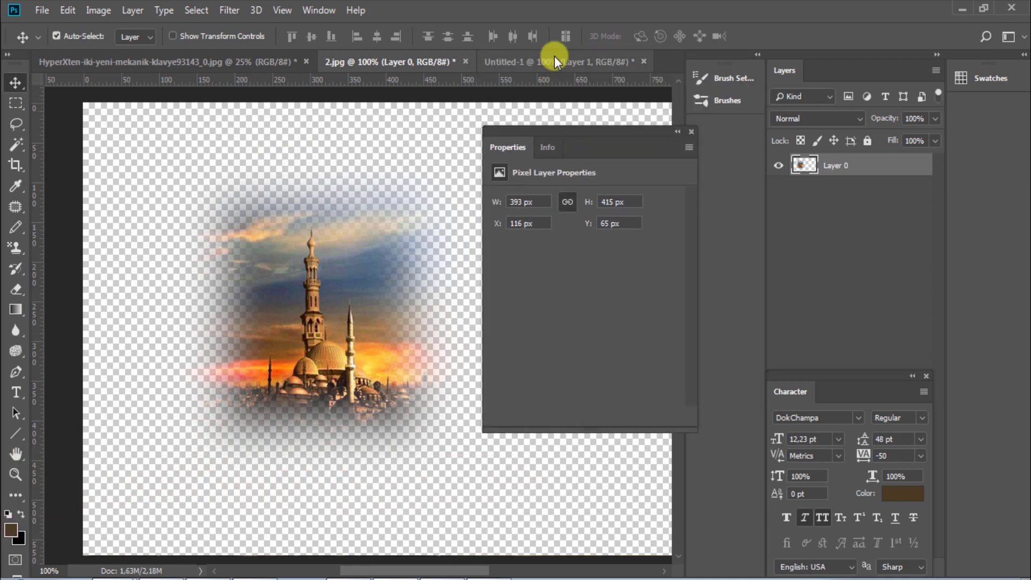
Show the Untitled-1 shortcut sheet with Properties collapsed, zoomed to 200%.
left_click(554, 56)
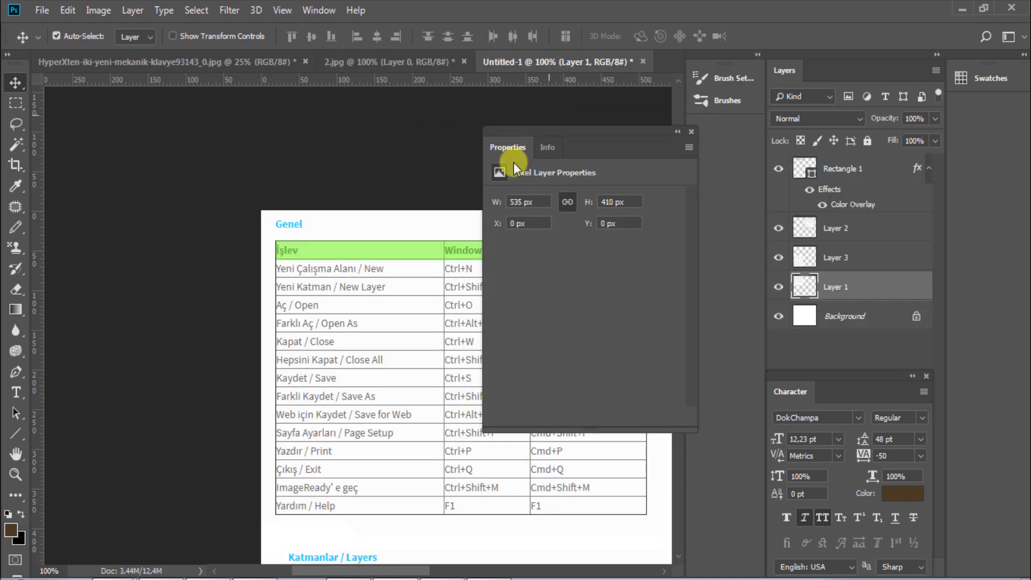
left_click(677, 131)
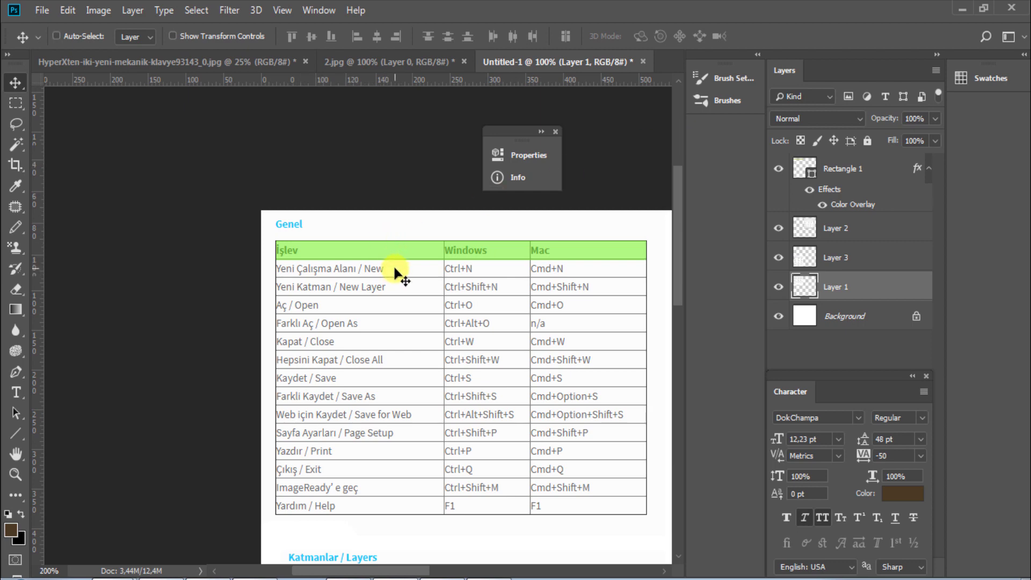
key("ctrl+plus")
Pan to the Katmanlar / Layers table and add Layer 3 and Layer 2 to the selection.
left_click_drag(395, 340, 383, 179)
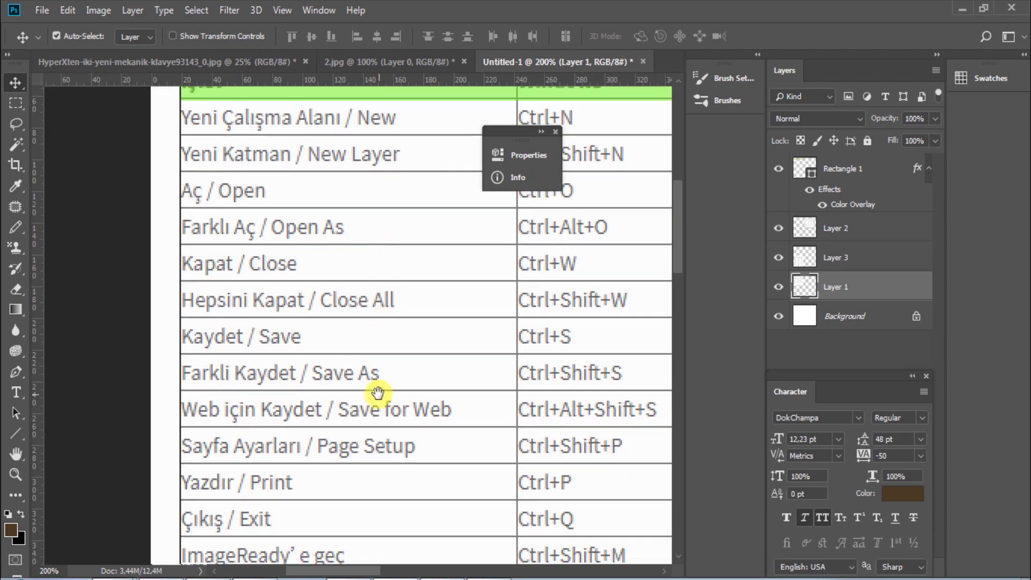
left_click_drag(380, 396, 362, 306)
left_click_drag(344, 457, 334, 357)
left_click_drag(334, 314, 332, 267)
left_click_drag(333, 375, 327, 274)
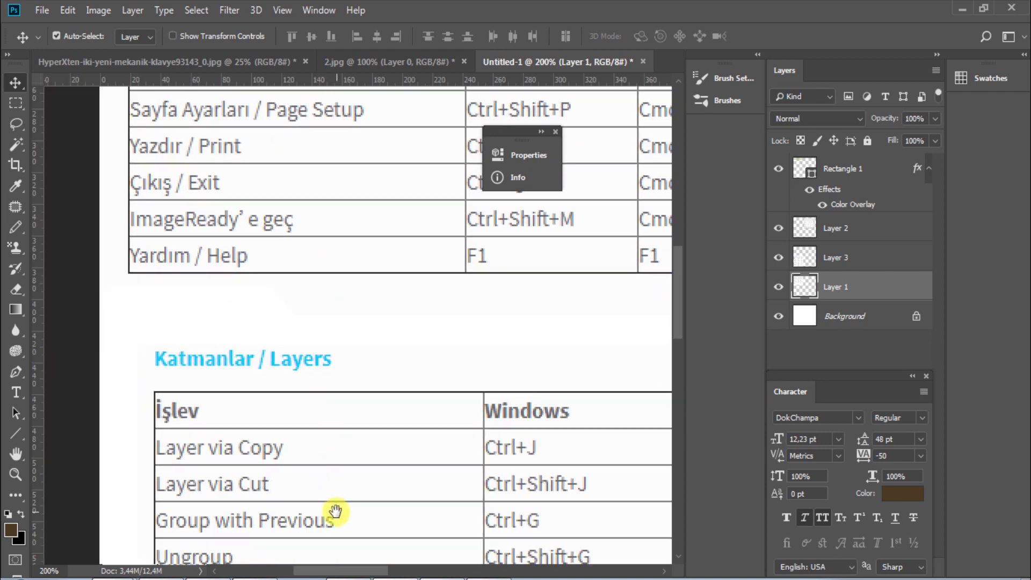
mouse_move(334, 451)
left_mouse_down()
mouse_move(315, 315)
mouse_move(311, 410)
left_mouse_up()
mouse_move(463, 432)
left_mouse_down()
mouse_move(398, 372)
mouse_move(341, 392)
mouse_move(502, 387)
mouse_move(480, 325)
mouse_move(414, 451)
mouse_move(420, 505)
left_mouse_up()
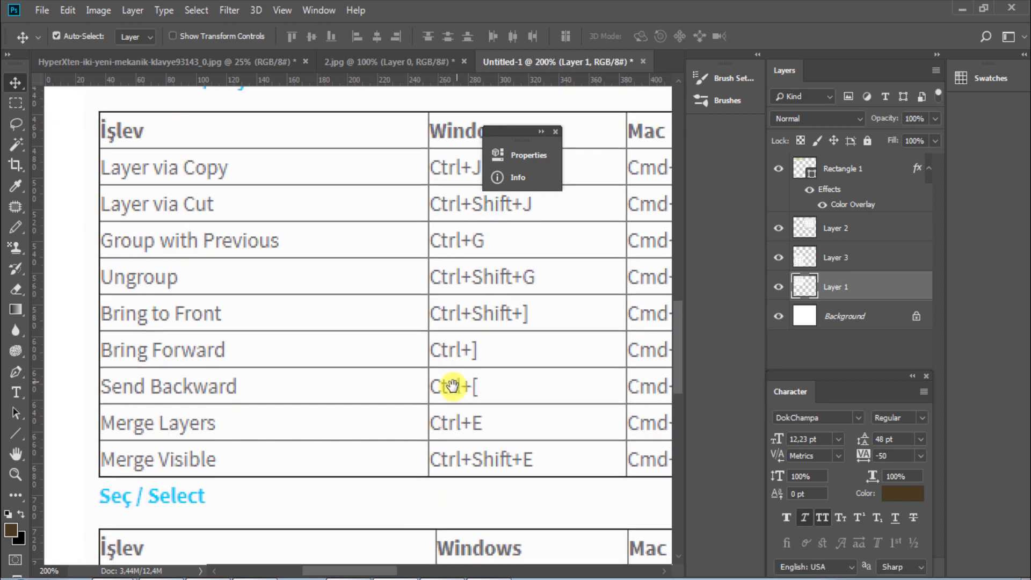
left_click_drag(453, 384, 429, 431)
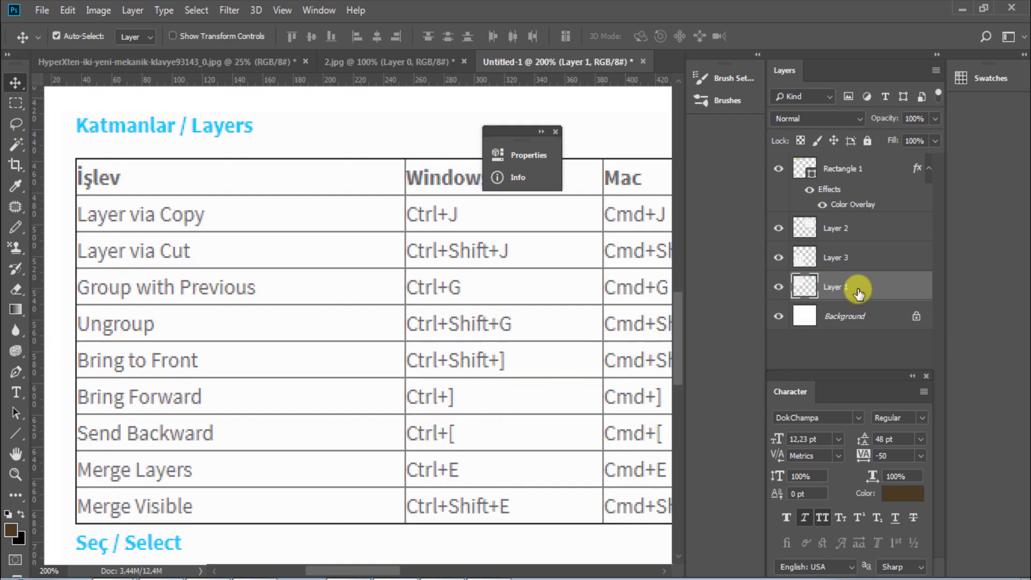
left_click(851, 256, "ctrl")
left_click(852, 221, "ctrl")
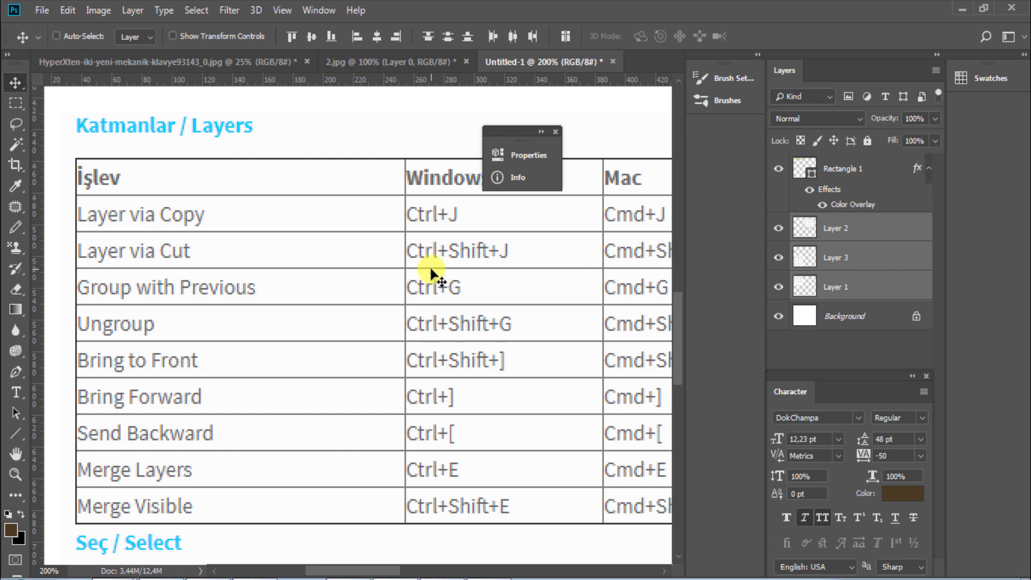
Zoom out to 100%, group Layers 1–3 into Group 1, then ungroup them.
key("ctrl+minus")
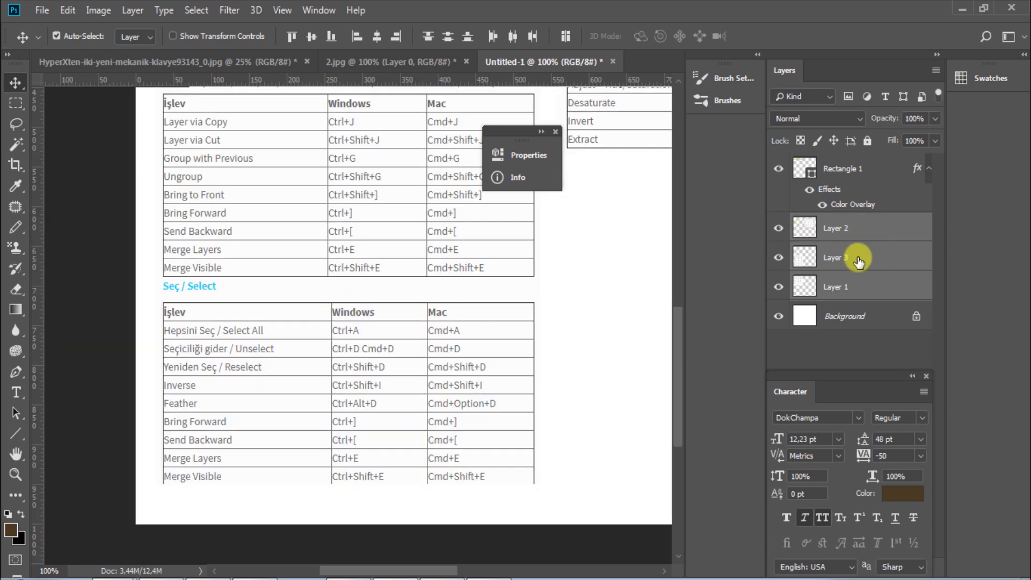
key("ctrl+g")
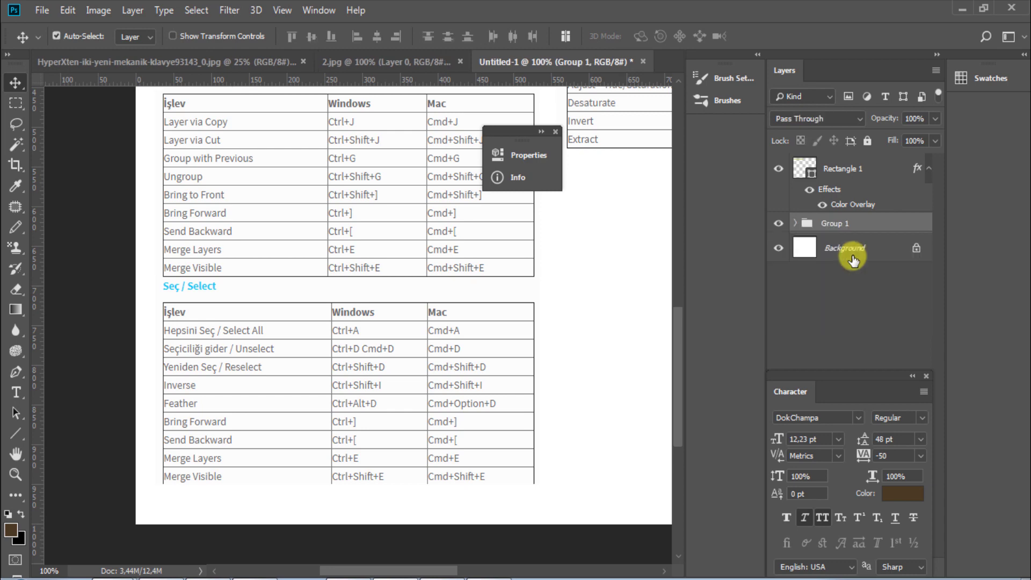
key("ctrl+shift+g")
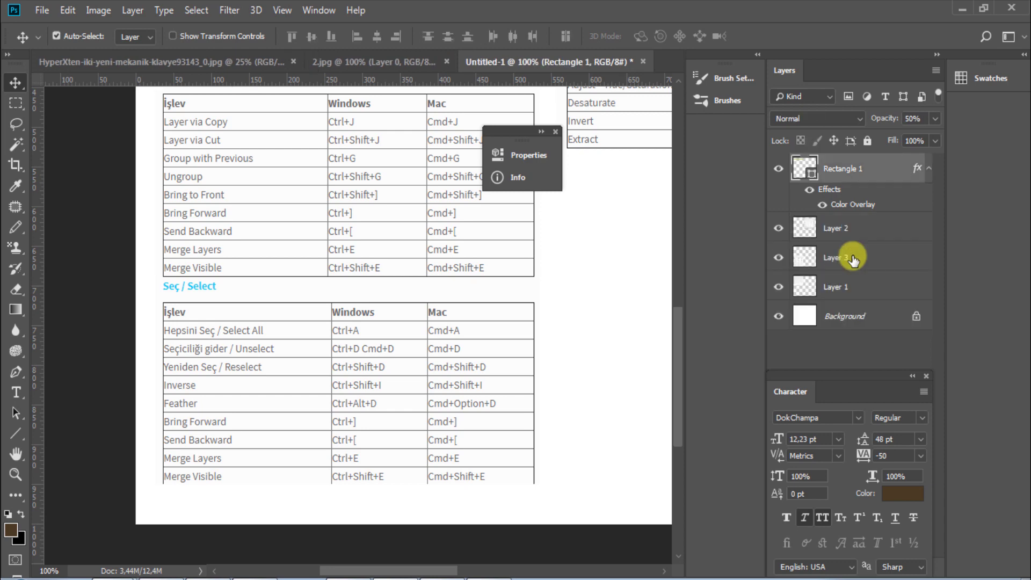
Pan through the Düzenle / Edit and Resim / Image tables, zoom out, and return to 2.jpg.
left_click_drag(433, 261, 408, 265)
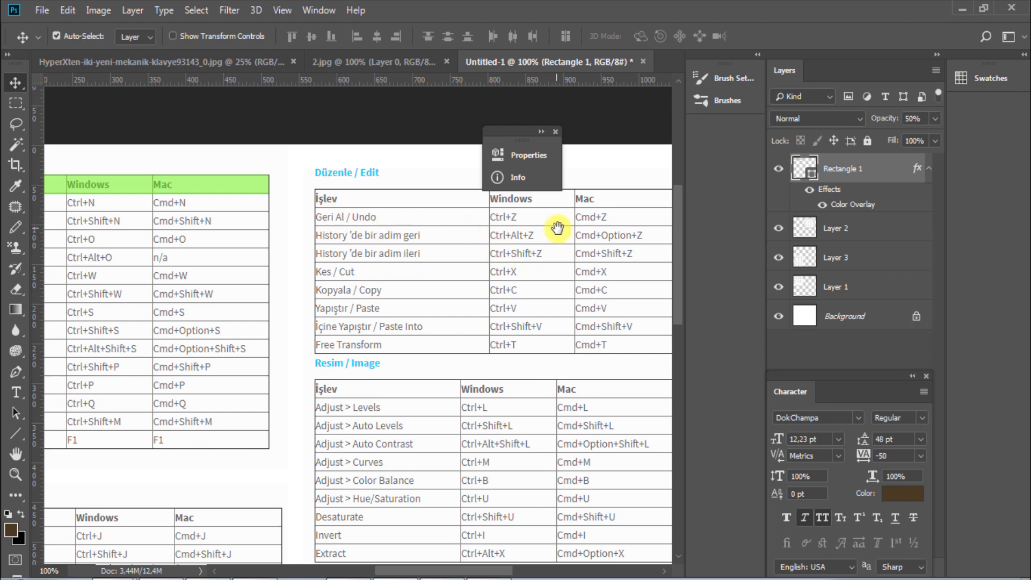
left_click_drag(531, 330, 530, 274)
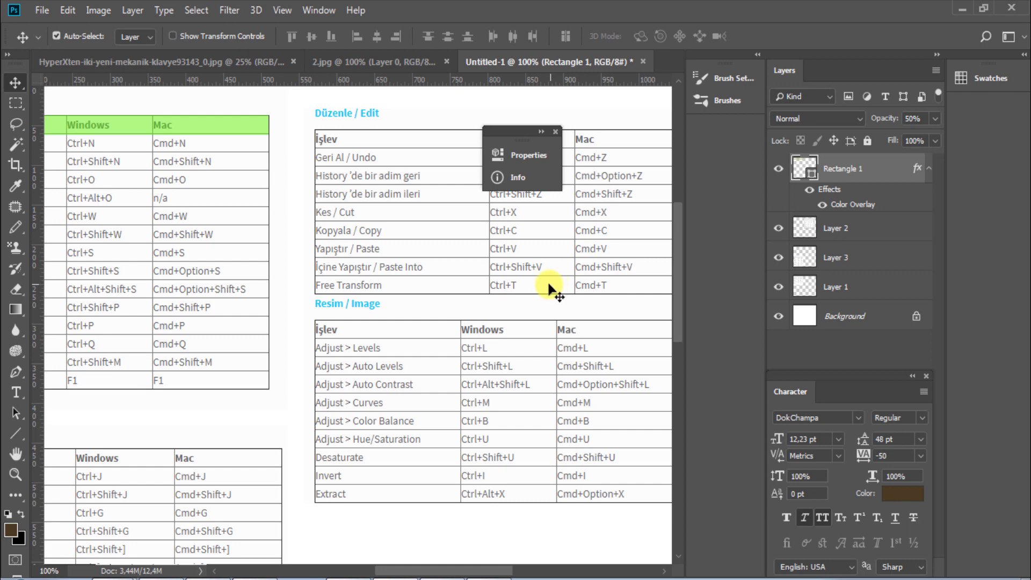
key("ctrl+minus")
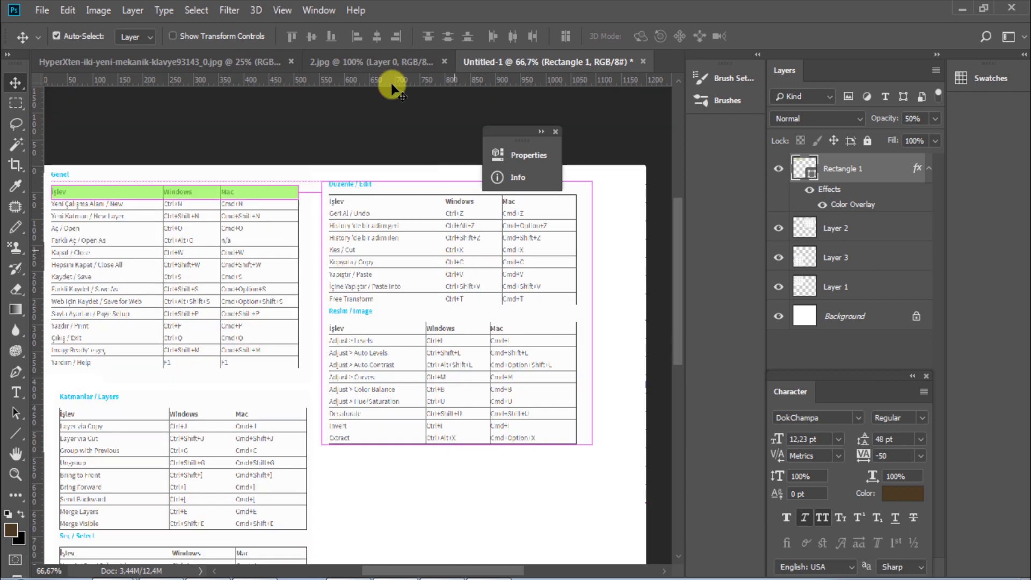
left_click(361, 62)
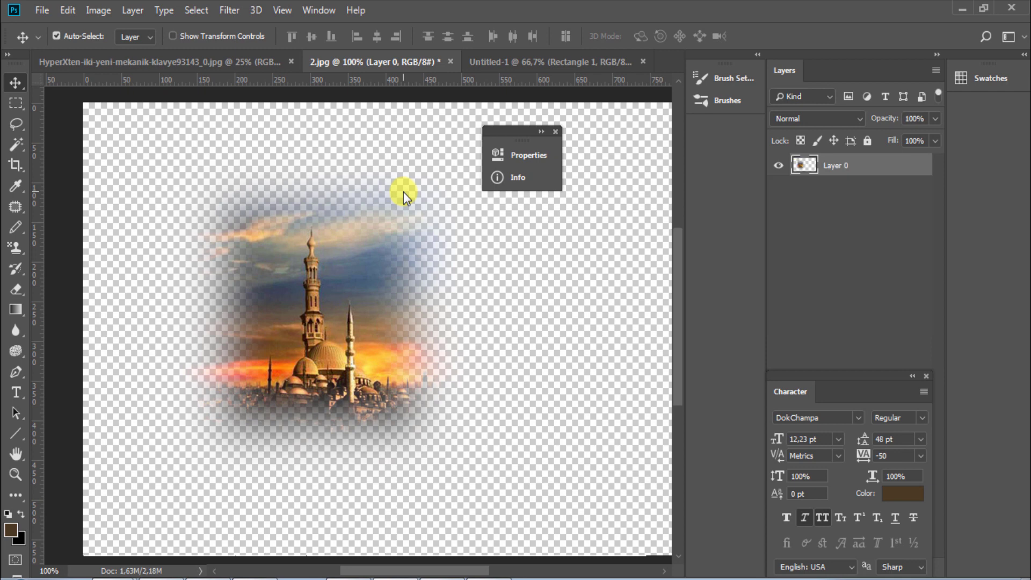
Revert 2.jpg to its original image with F12, zoom out, and browse the File menu.
key("F12")
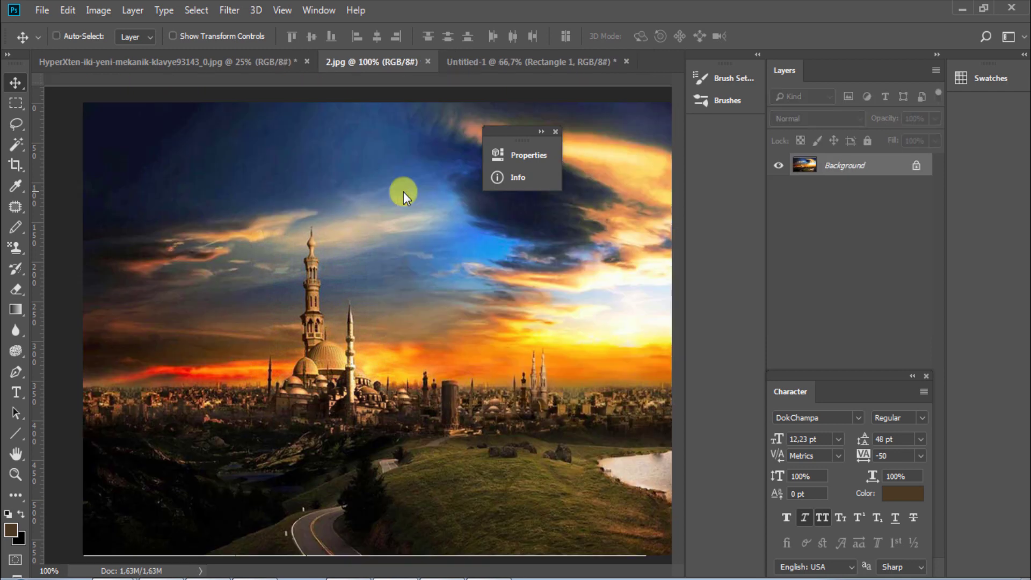
key("ctrl+minus")
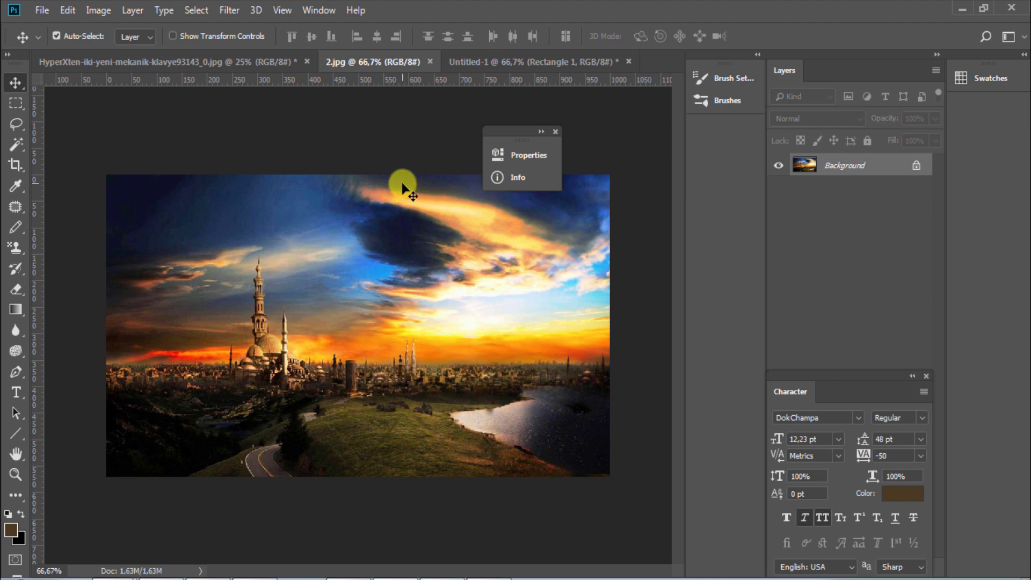
left_click(41, 10)
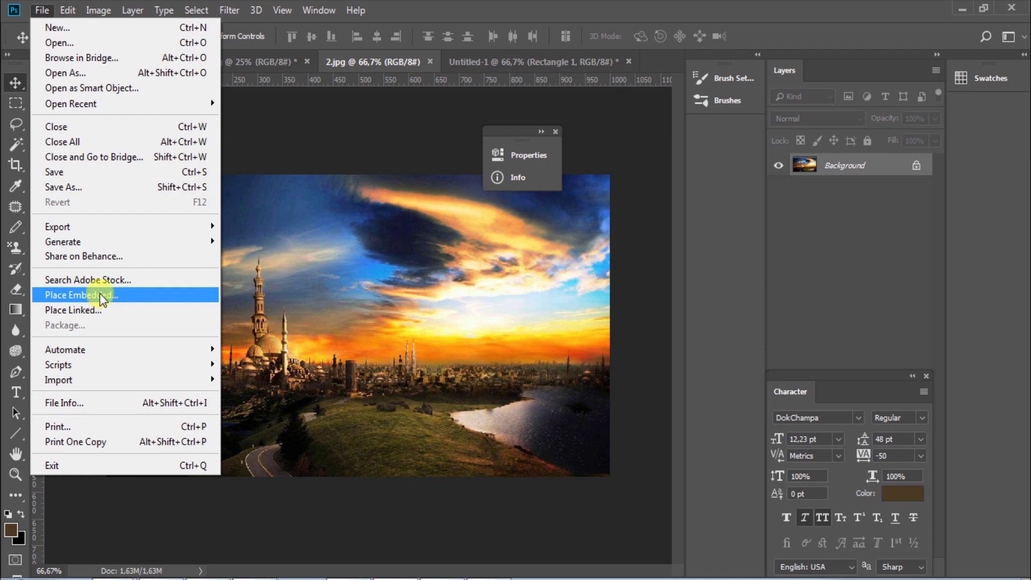
left_click(394, 150)
Marquee-select the mosque, fill the rectangle with black, and paste a mosque copy as a layer.
key("m")
mouse_move(202, 257)
left_mouse_down()
mouse_move(282, 396)
mouse_move(346, 433)
left_mouse_up()
key("BackSpace")
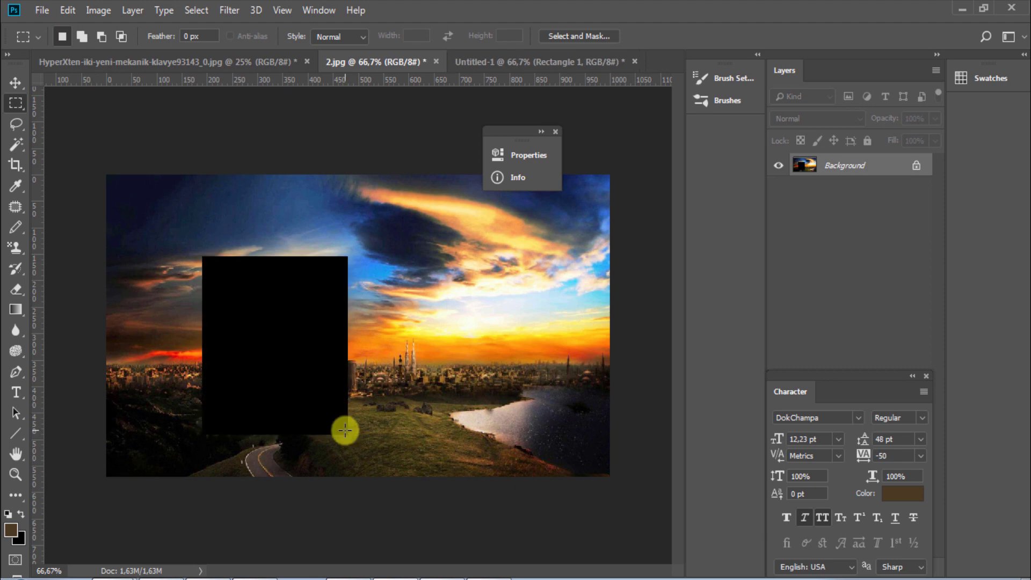
key("ctrl+v")
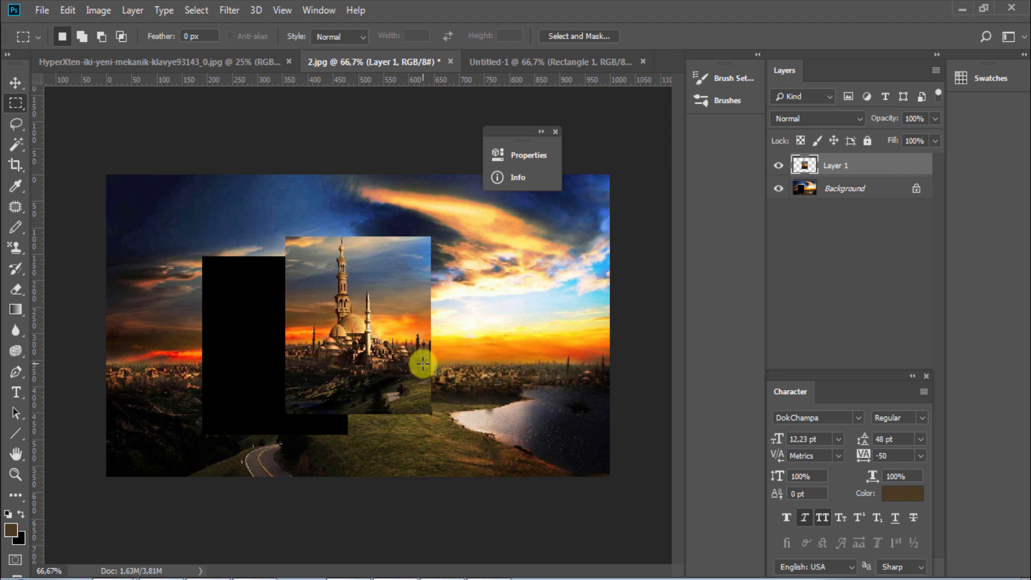
Step back and forth through history to bring back the mosque photo layer.
key("ctrl+z")
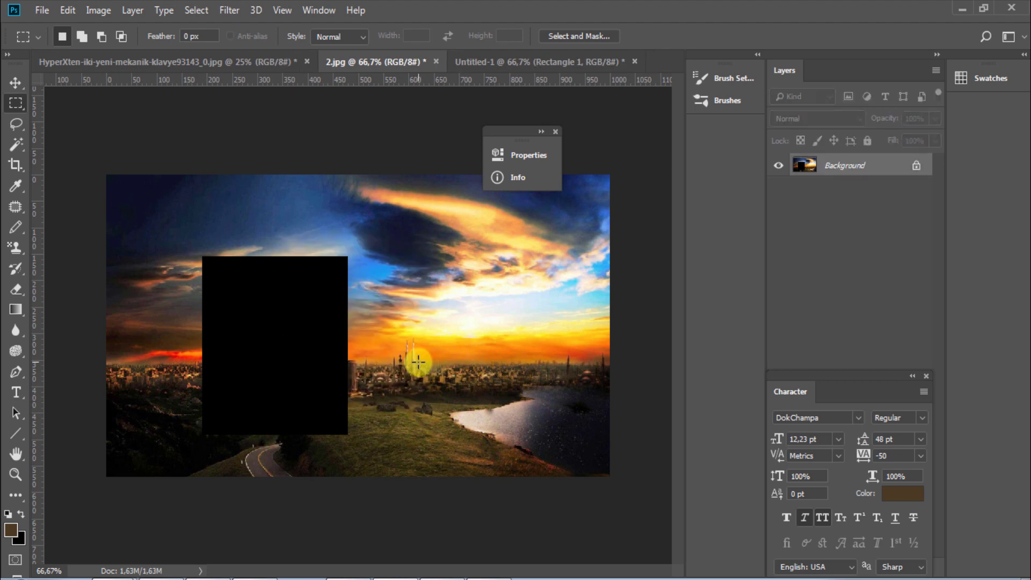
key("ctrl+z")
key("ctrl+alt+z")
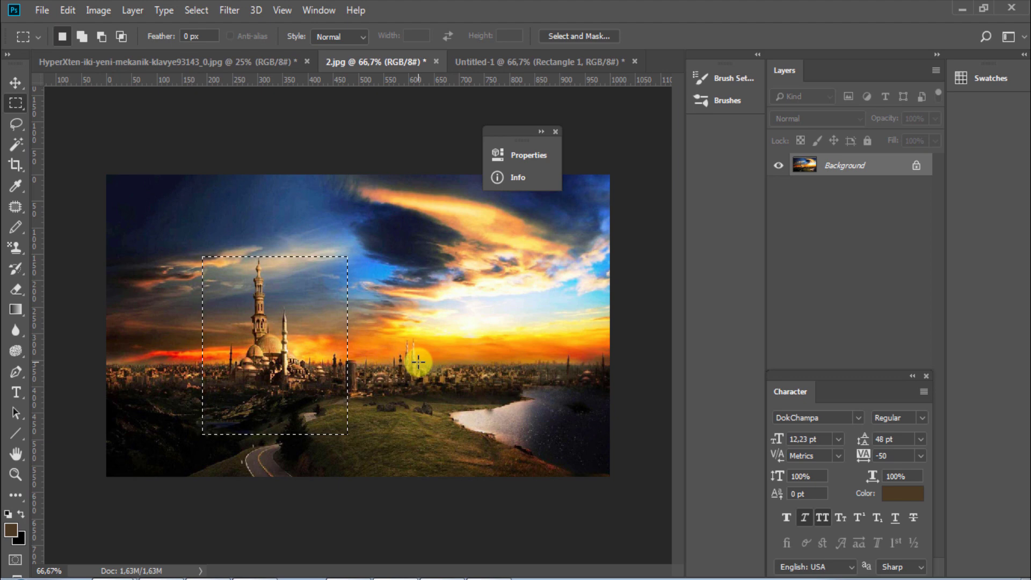
key("ctrl+shift+z")
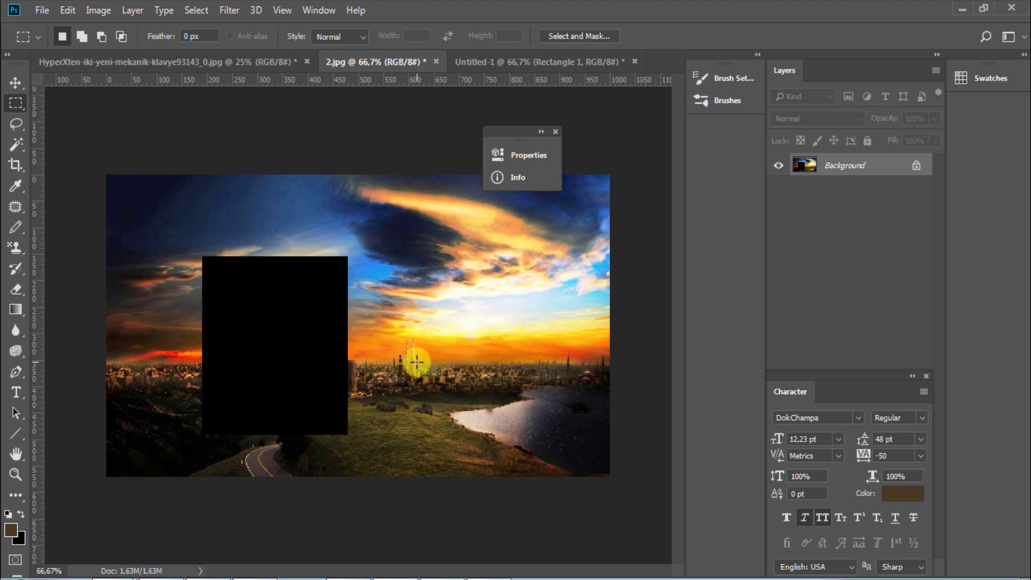
key("ctrl+shift+z")
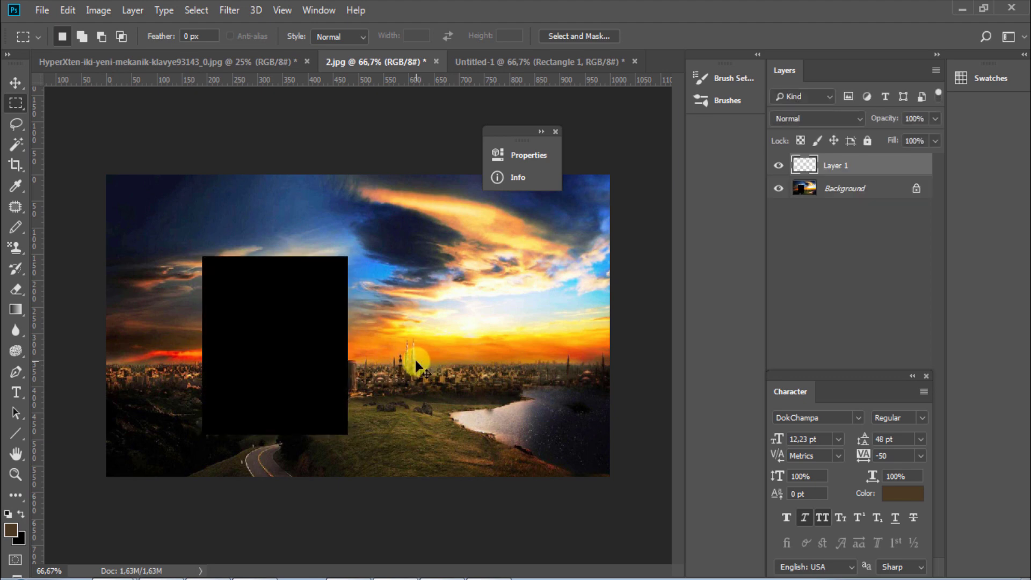
Shift the mosque layer slightly left with the Move tool, then switch to Untitled-1.
key("v")
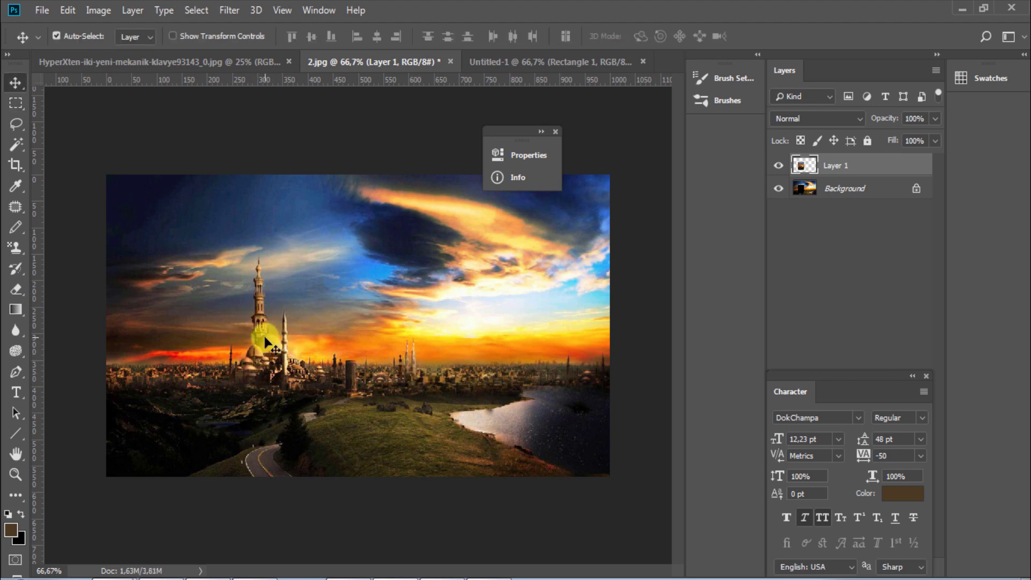
mouse_move(268, 343)
left_mouse_down()
mouse_move(318, 313)
mouse_move(260, 340)
left_mouse_up()
left_click(552, 63)
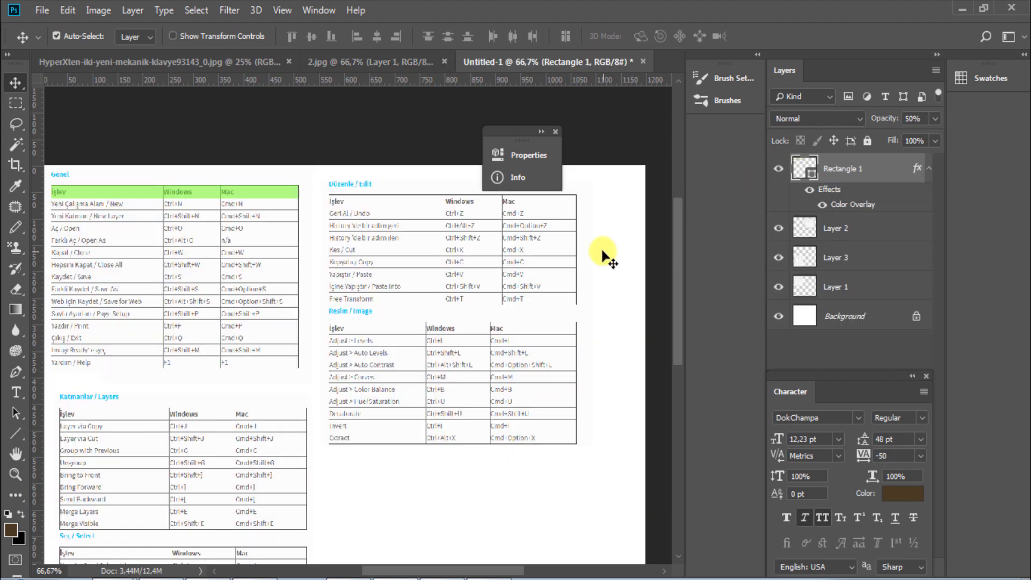
View the sheet at 100% with rulers shown and the Character panel floating over the canvas.
key("ctrl+1")
left_click_drag(422, 343, 461, 208)
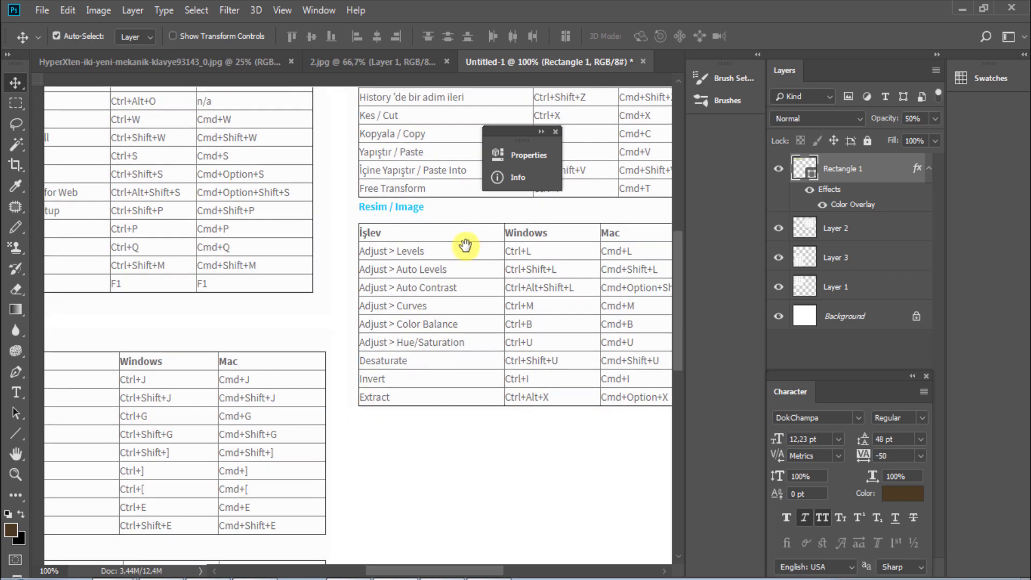
key("ctrl+r")
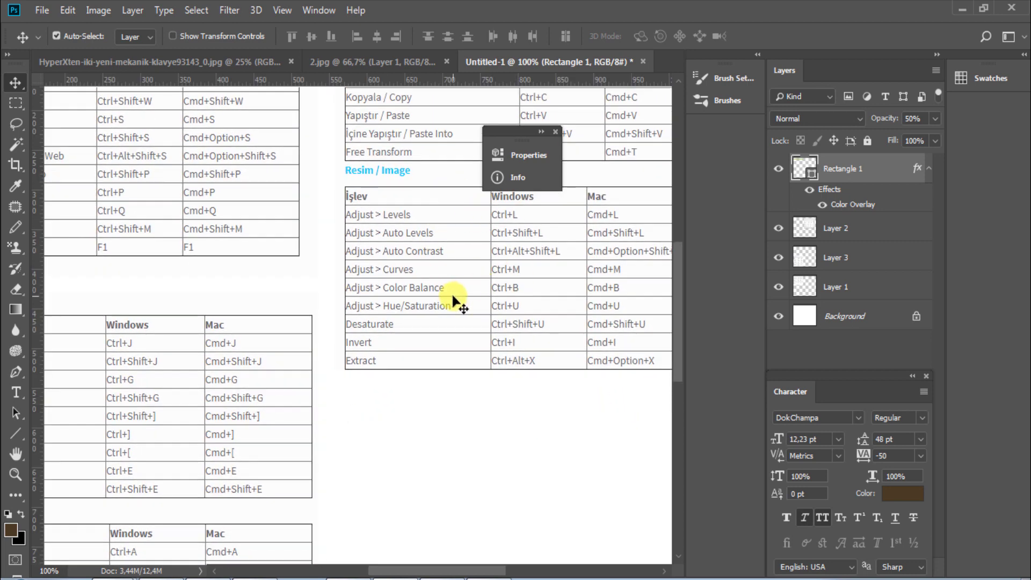
left_click(825, 350)
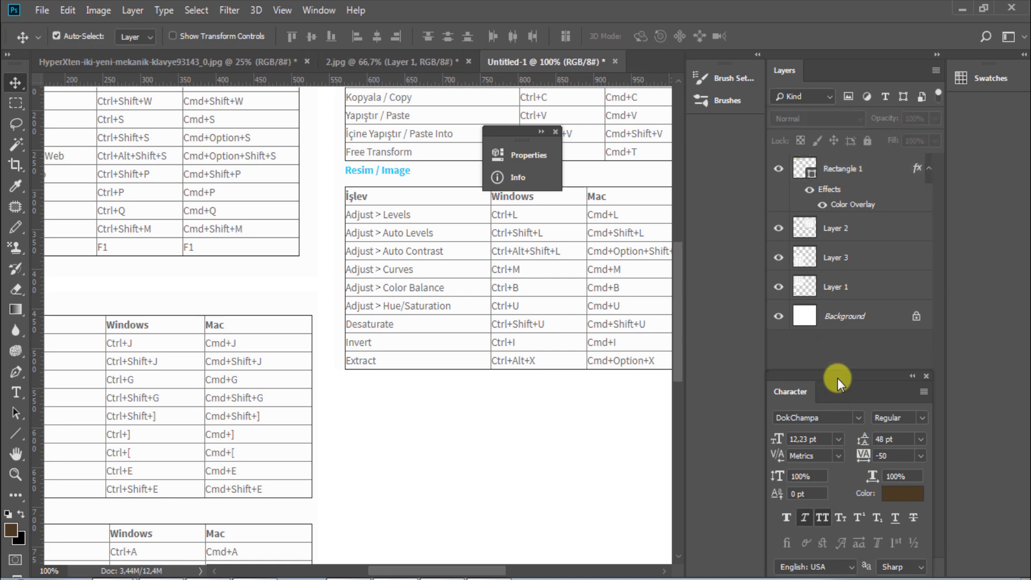
left_click_drag(836, 377, 613, 371)
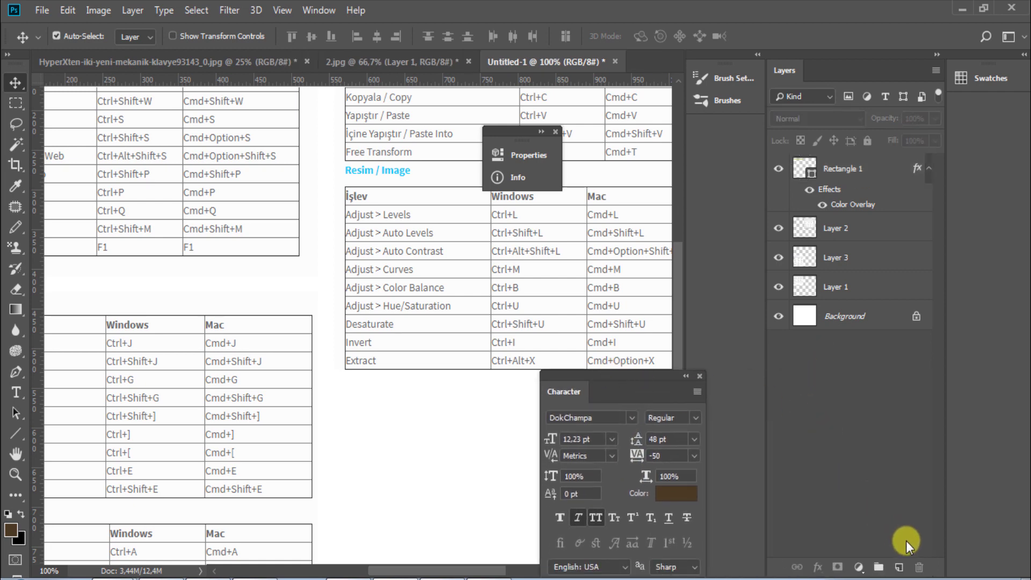
Browse adjustment layer types and Layer 3's style settings, then collapse Character to an icon.
left_click(858, 566)
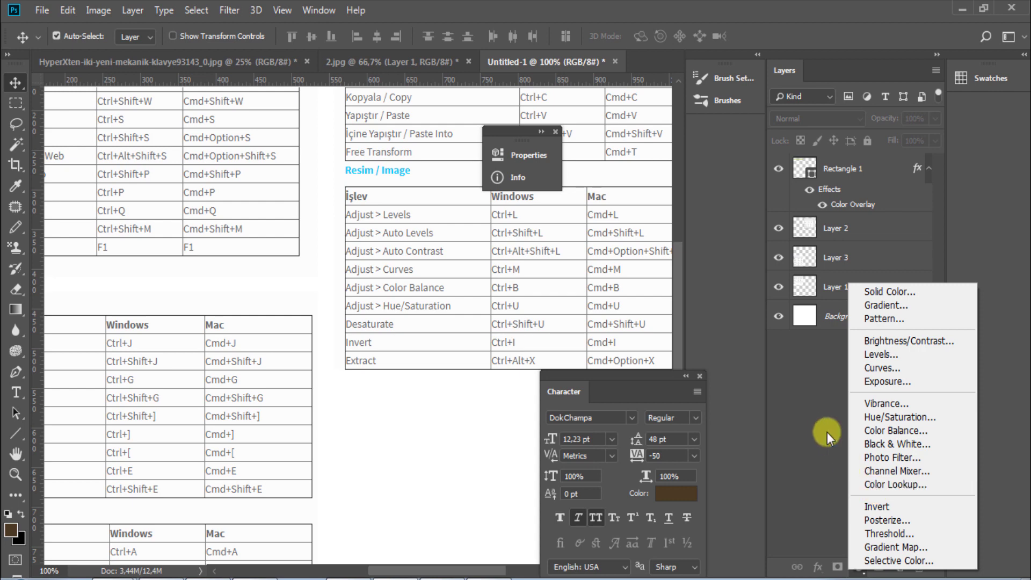
right_click(820, 263)
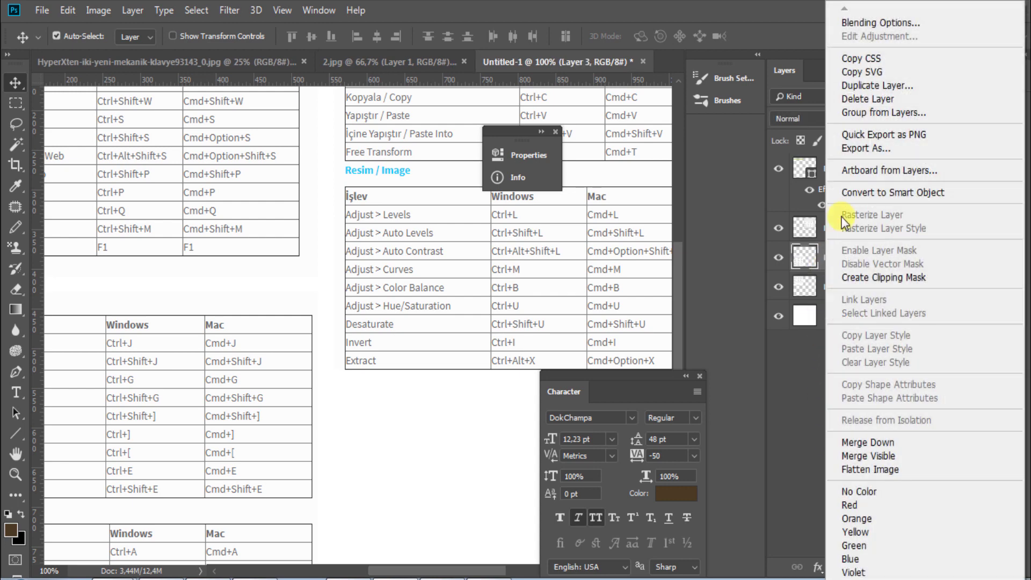
left_click(882, 24)
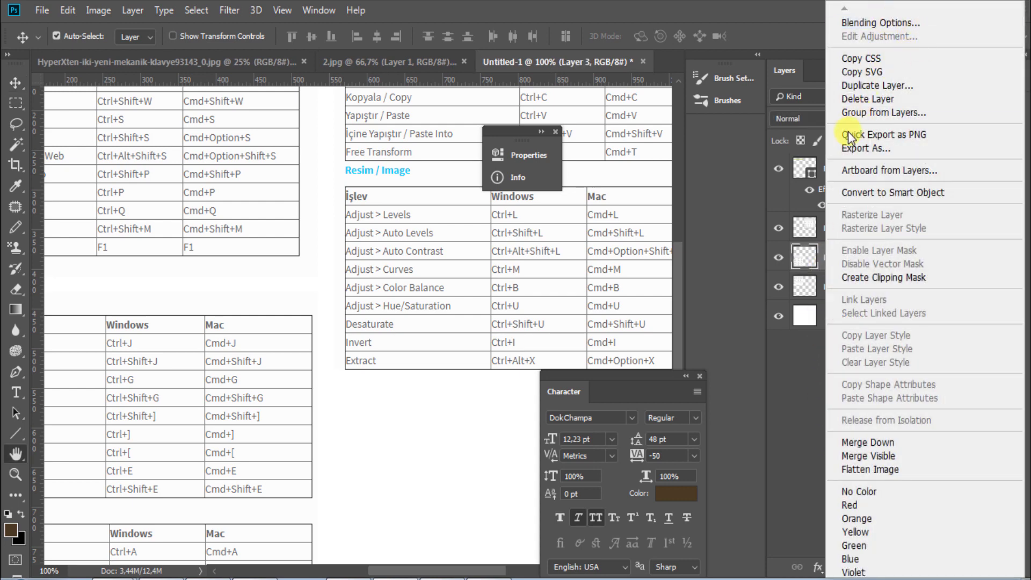
key("Escape")
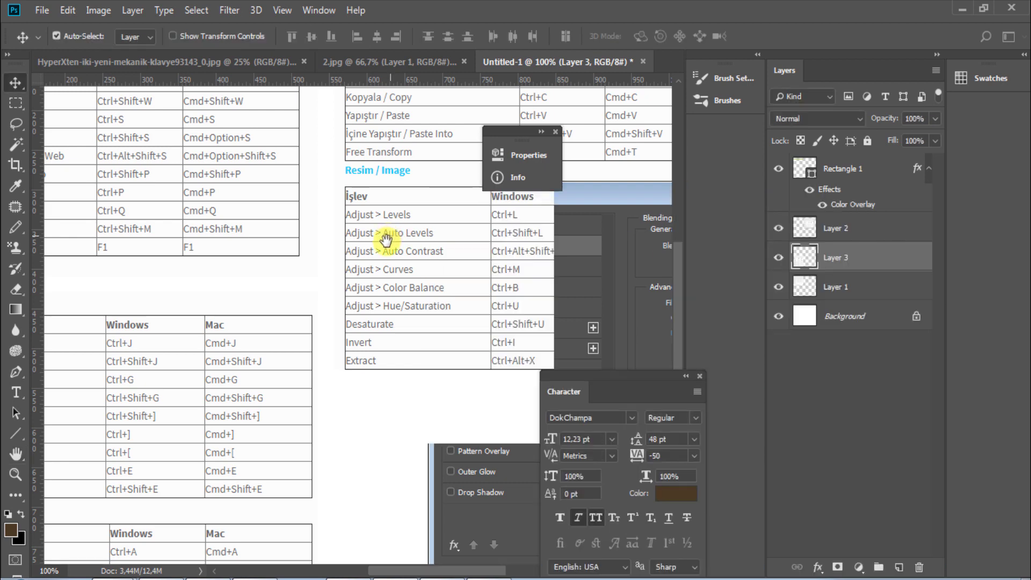
left_click(685, 375)
left_click_drag(312, 99, 379, 232)
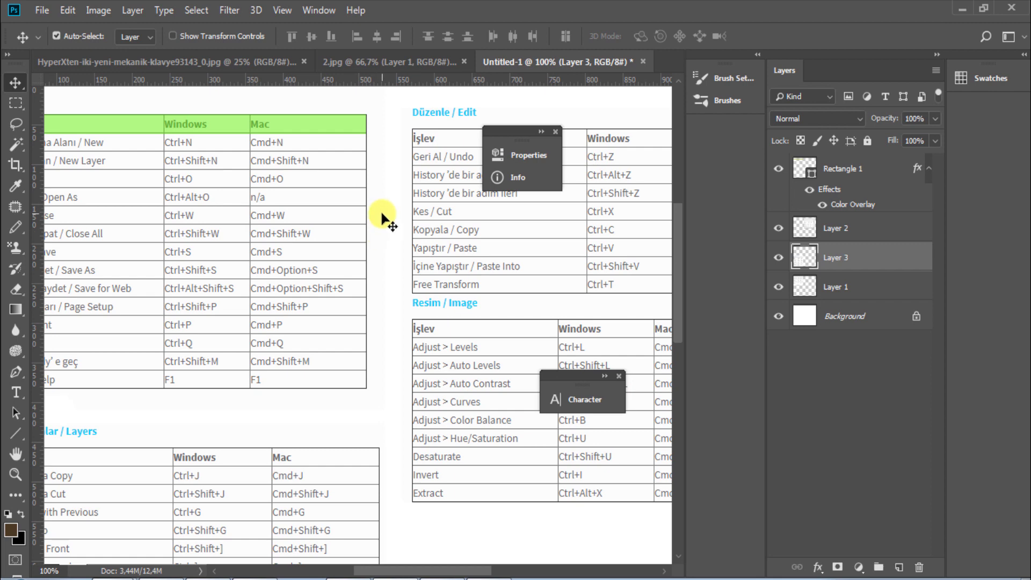
key("f")
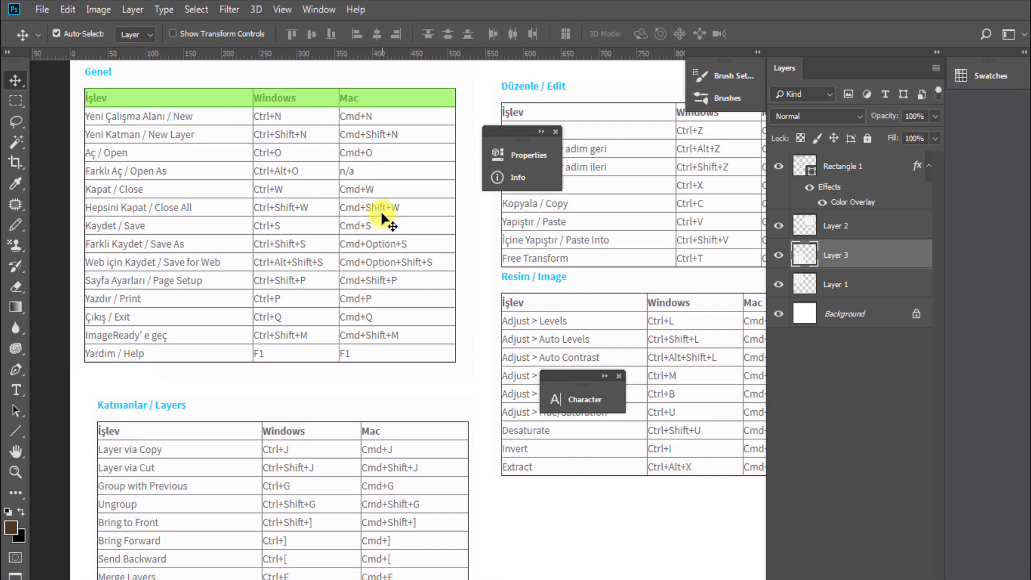
key("f")
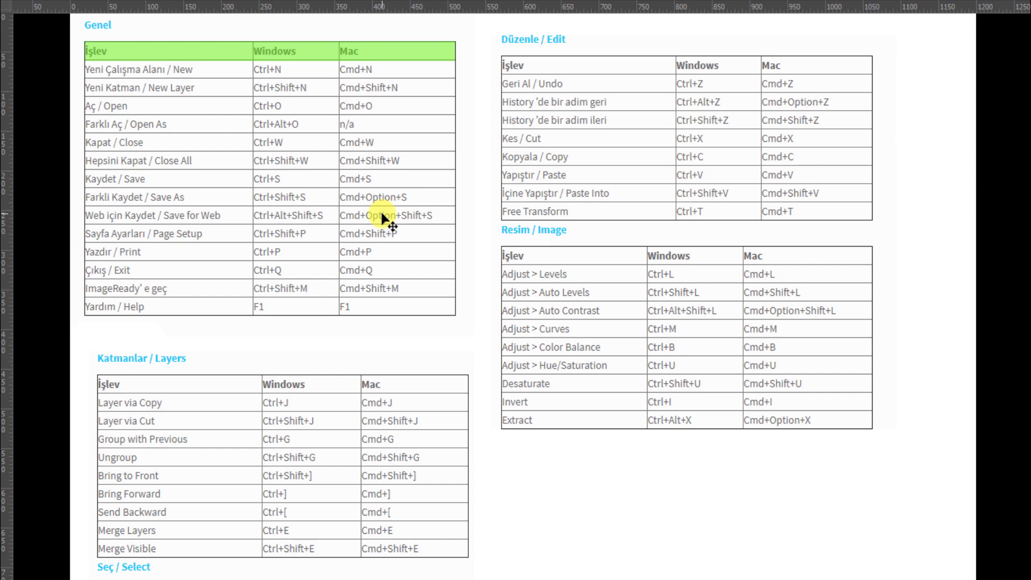
key("f")
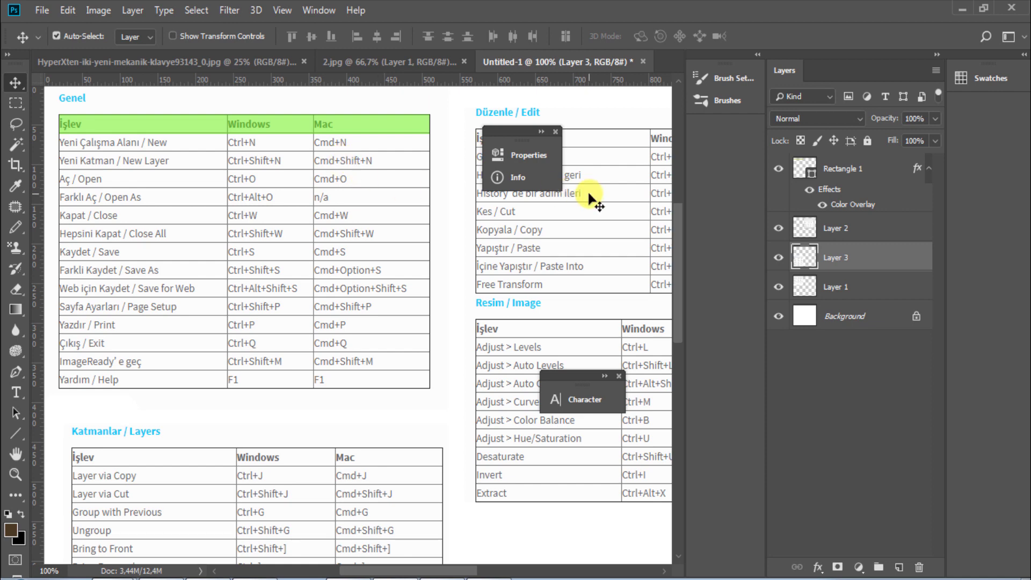
key("f")
key("f")
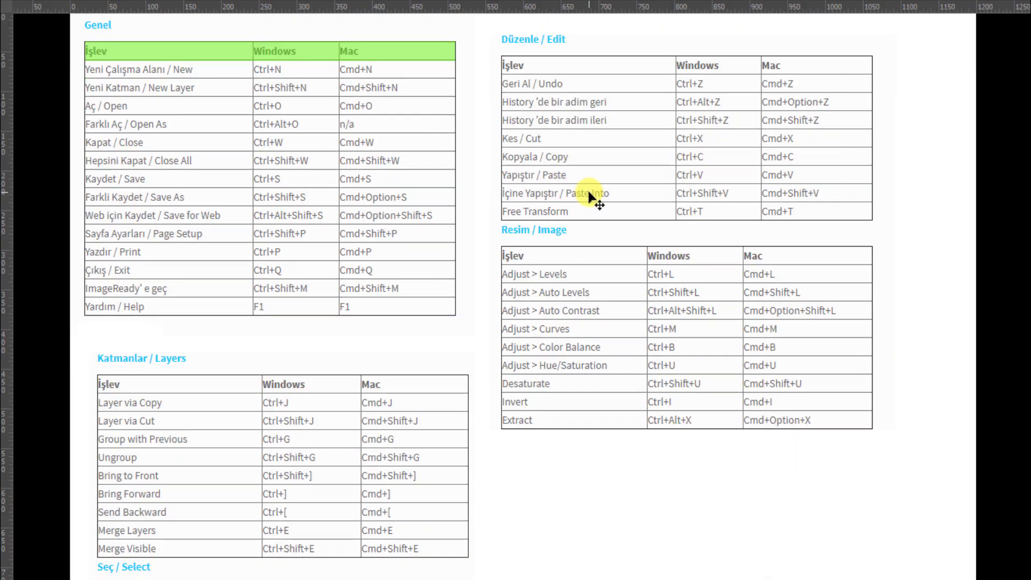
key("f")
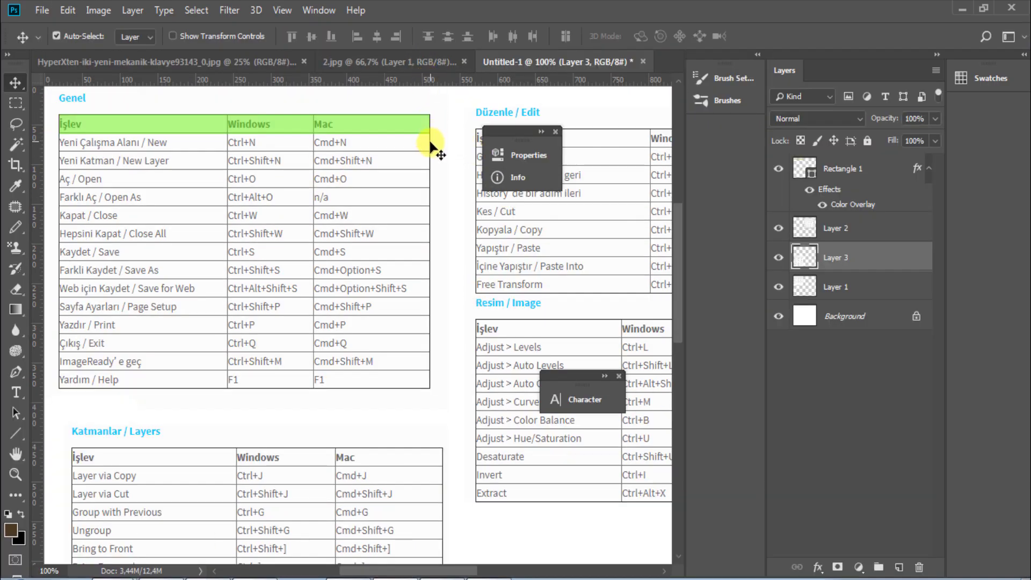
key("ctrl")
key("ctrl")
key("ctrl+alt+shift+s")
left_click(67, 11)
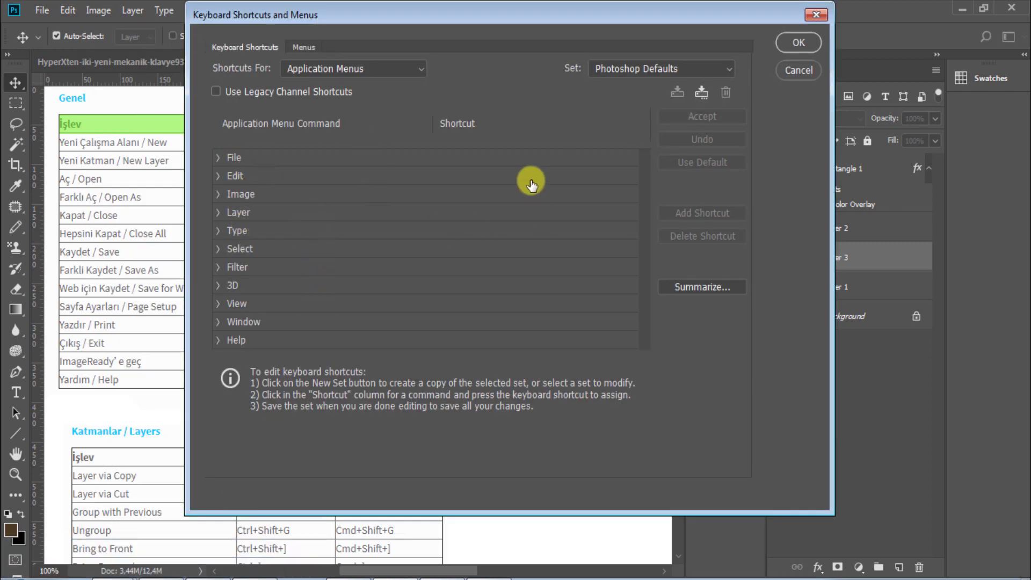
left_click(219, 161)
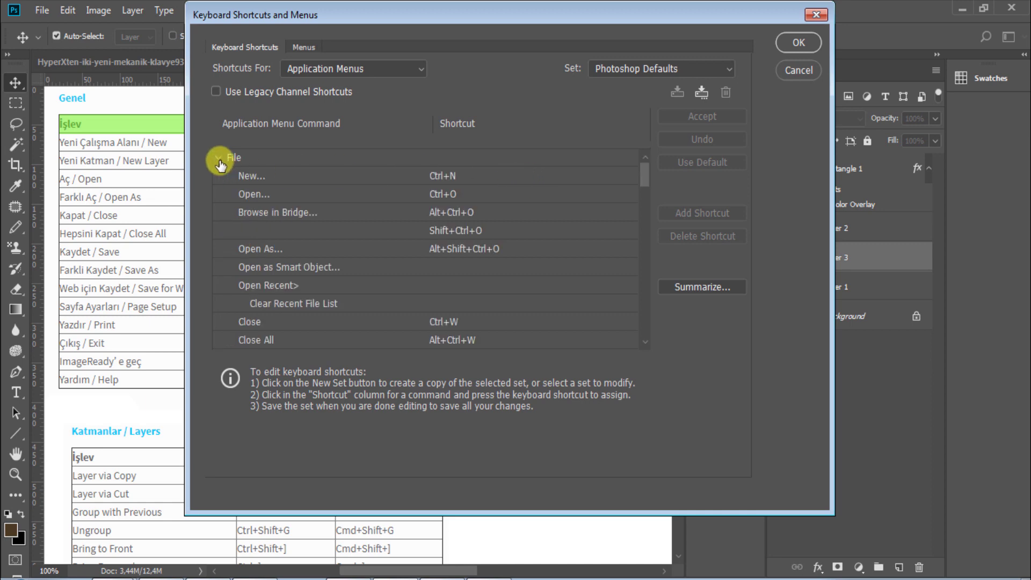
left_click(277, 180)
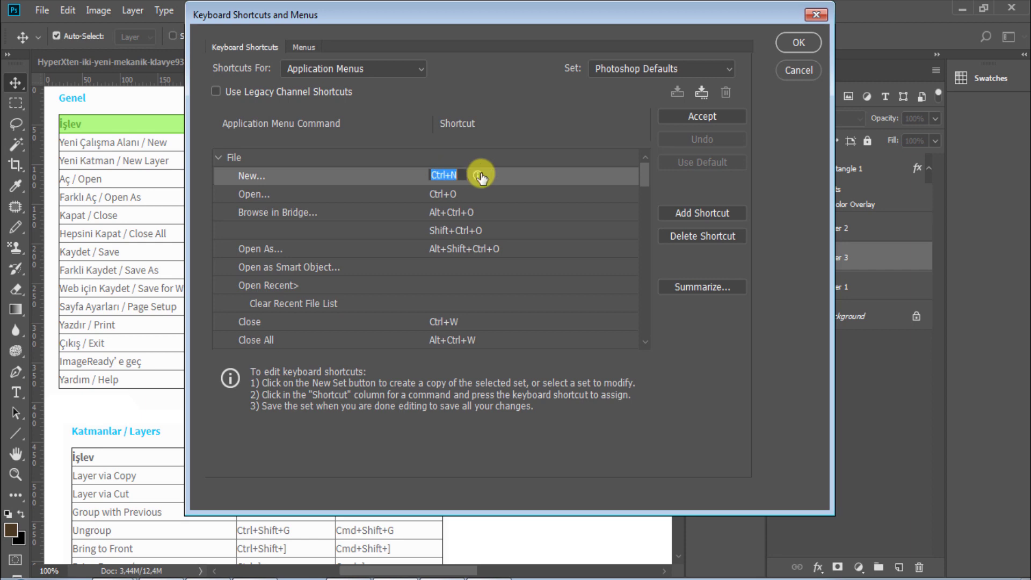
left_click(219, 161)
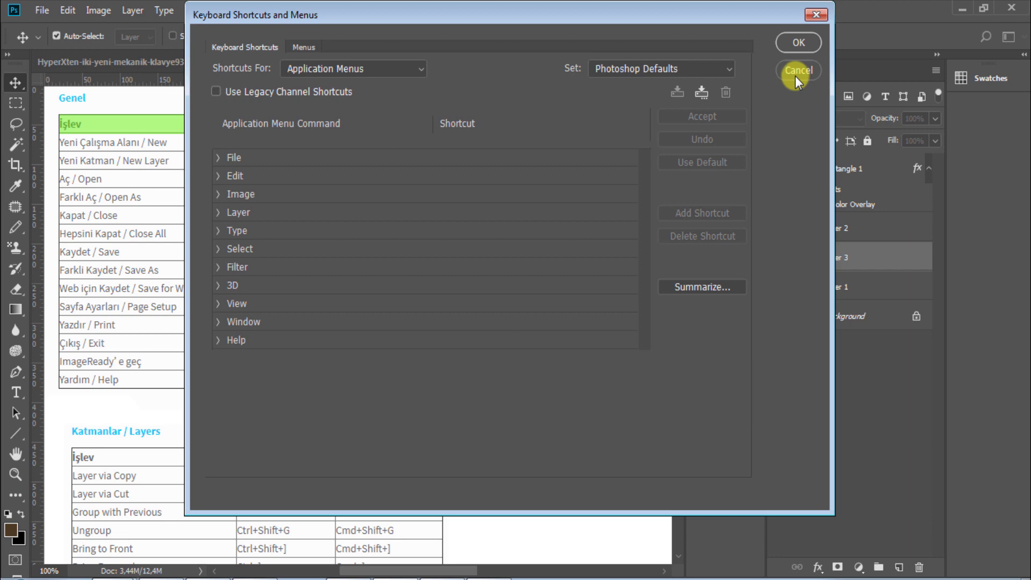
left_click(796, 70)
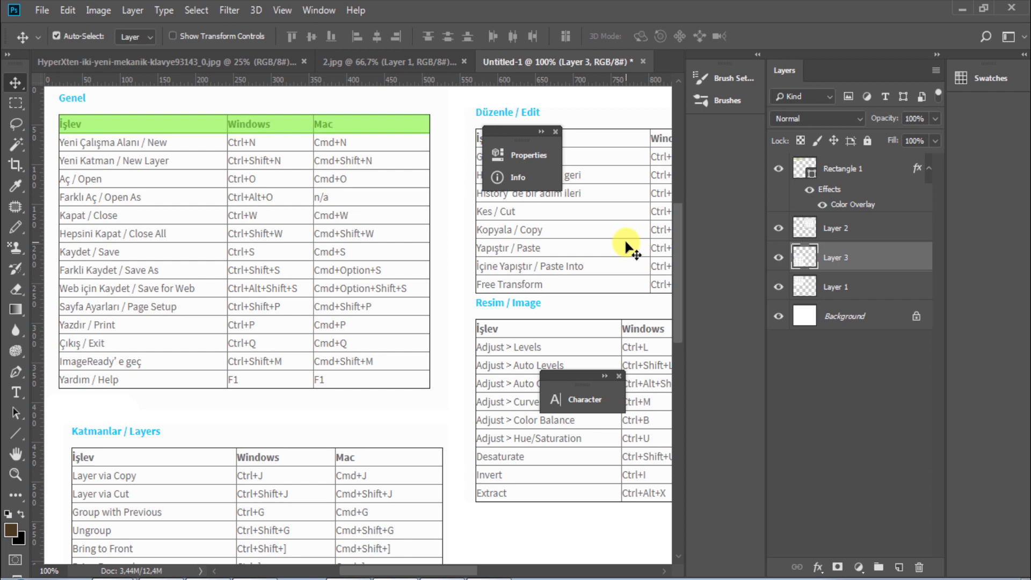
Select the Magic Wand tool and scroll the shortcut tables document slightly.
left_click(16, 144)
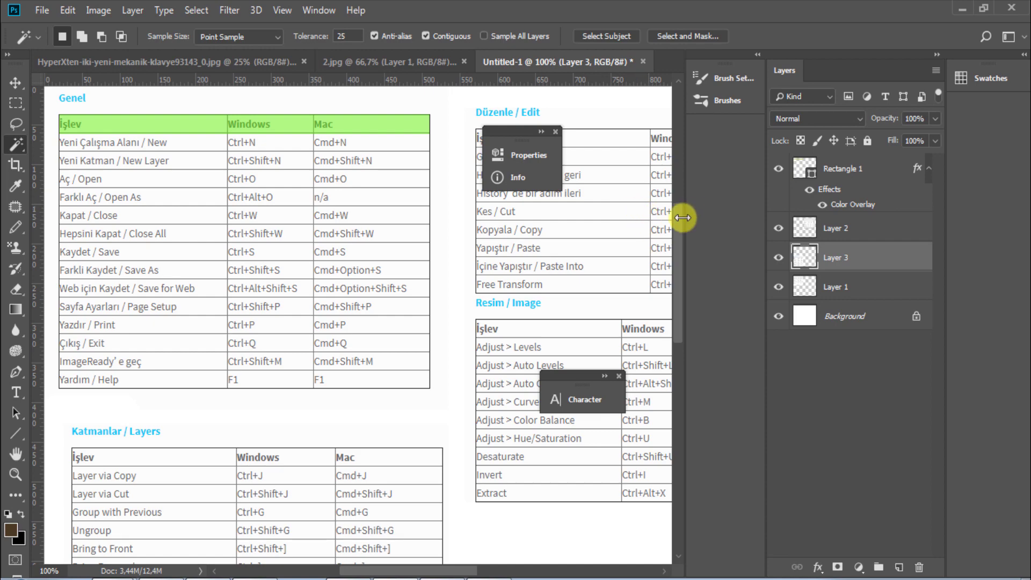
left_click_drag(677, 215, 685, 234)
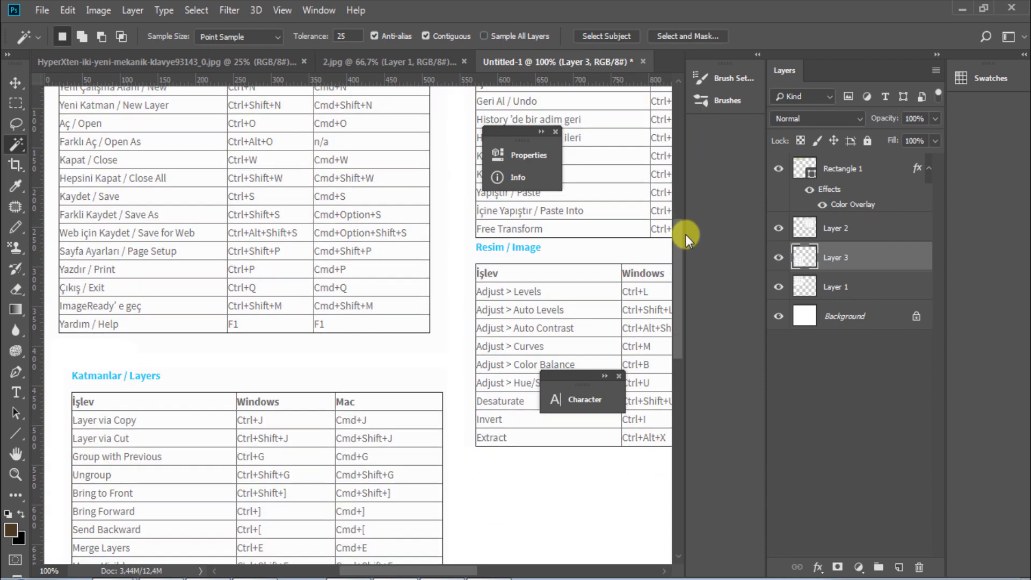
left_click_drag(678, 234, 680, 237)
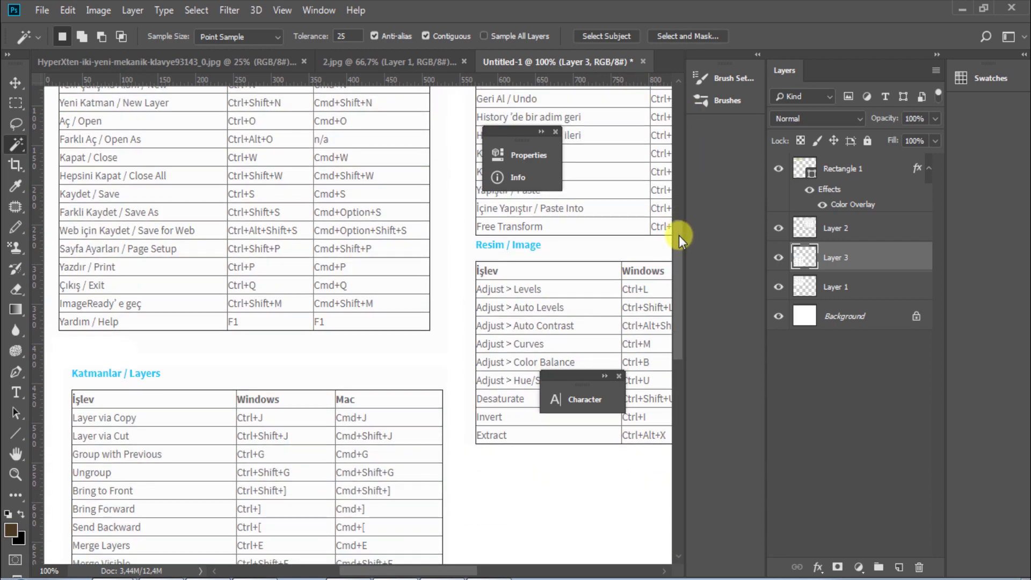